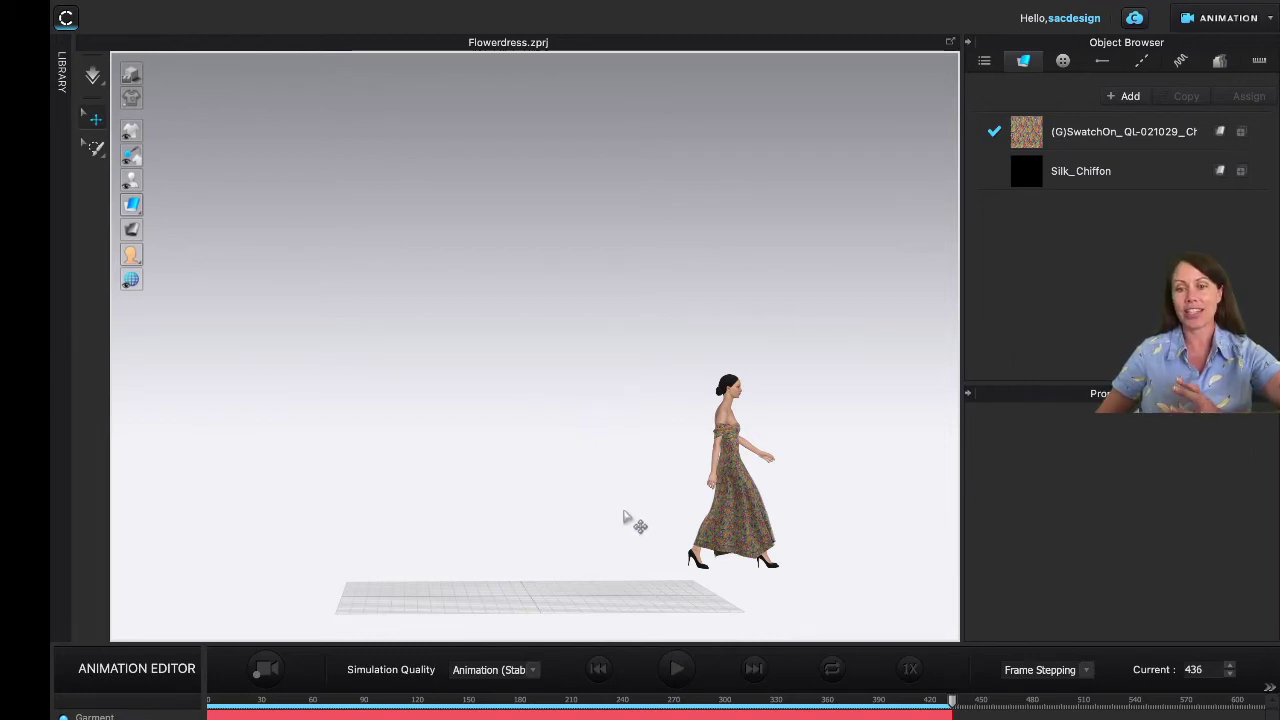
Step: Drag the animation playhead back to frame 0
left_click_drag(953, 702, 98, 707)
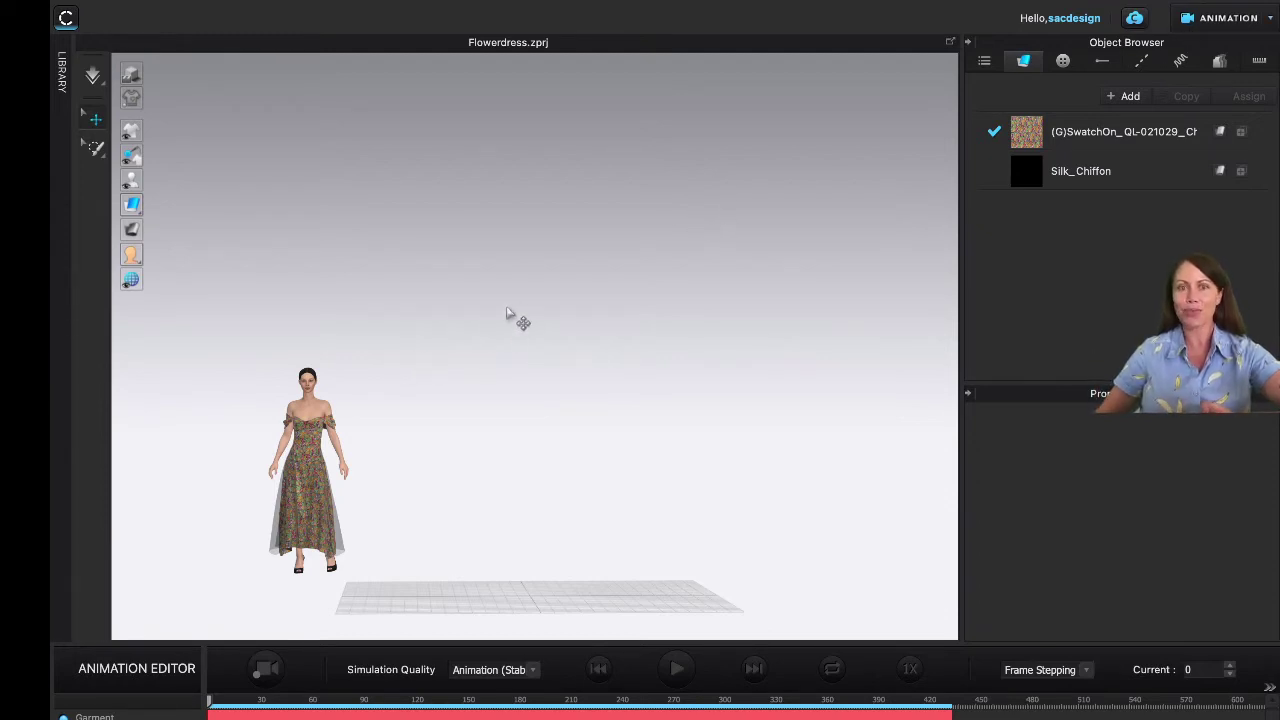
Step: Open the Render window from the Render menu
mouse_move(540, 5)
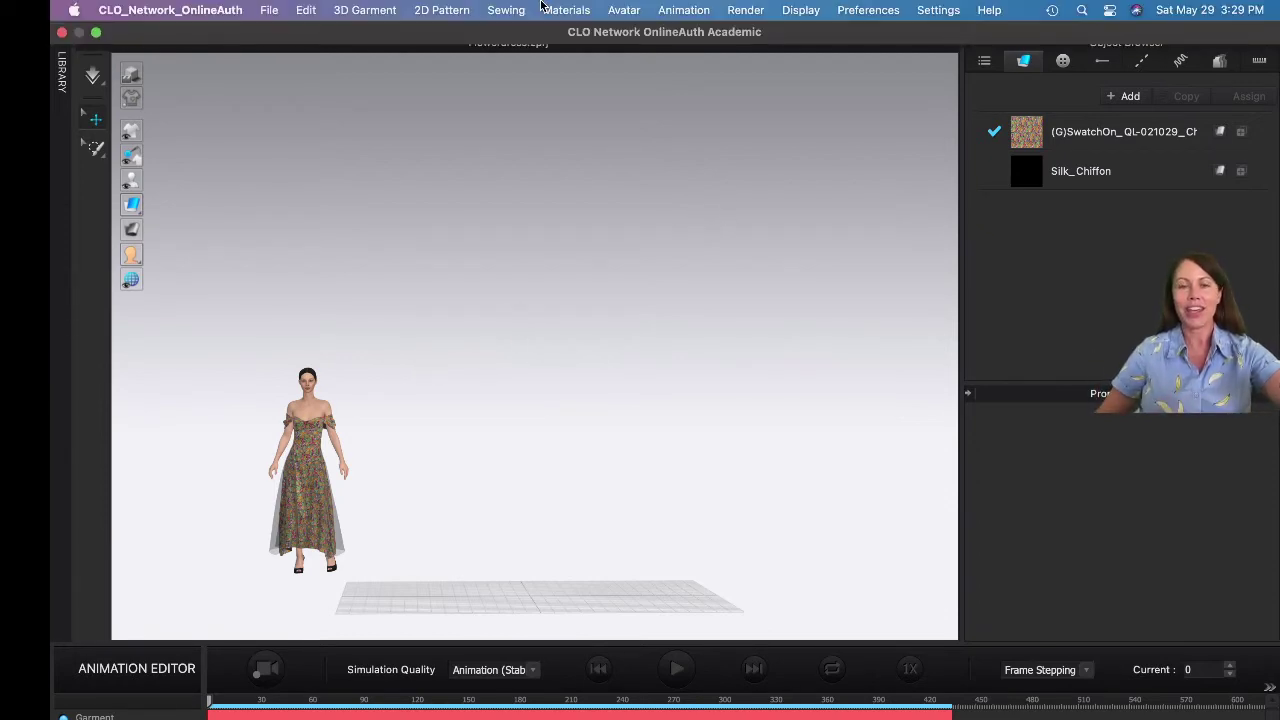
left_click(747, 11)
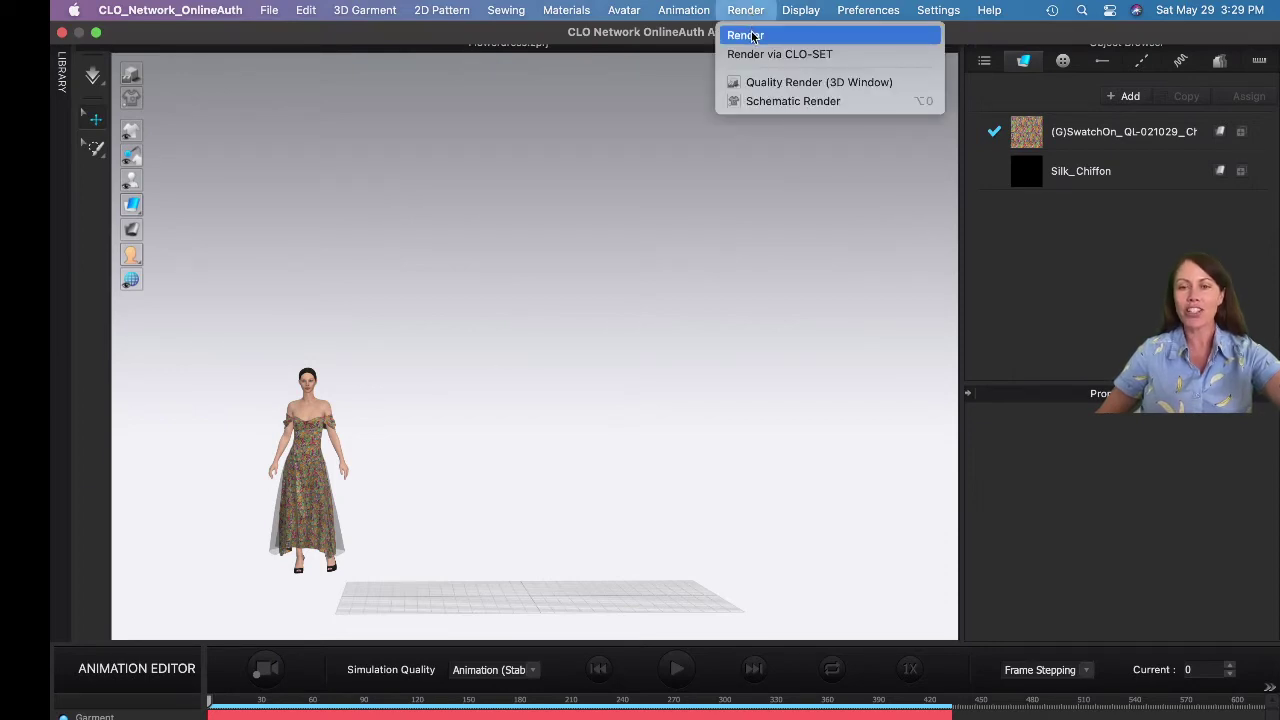
left_click(753, 36)
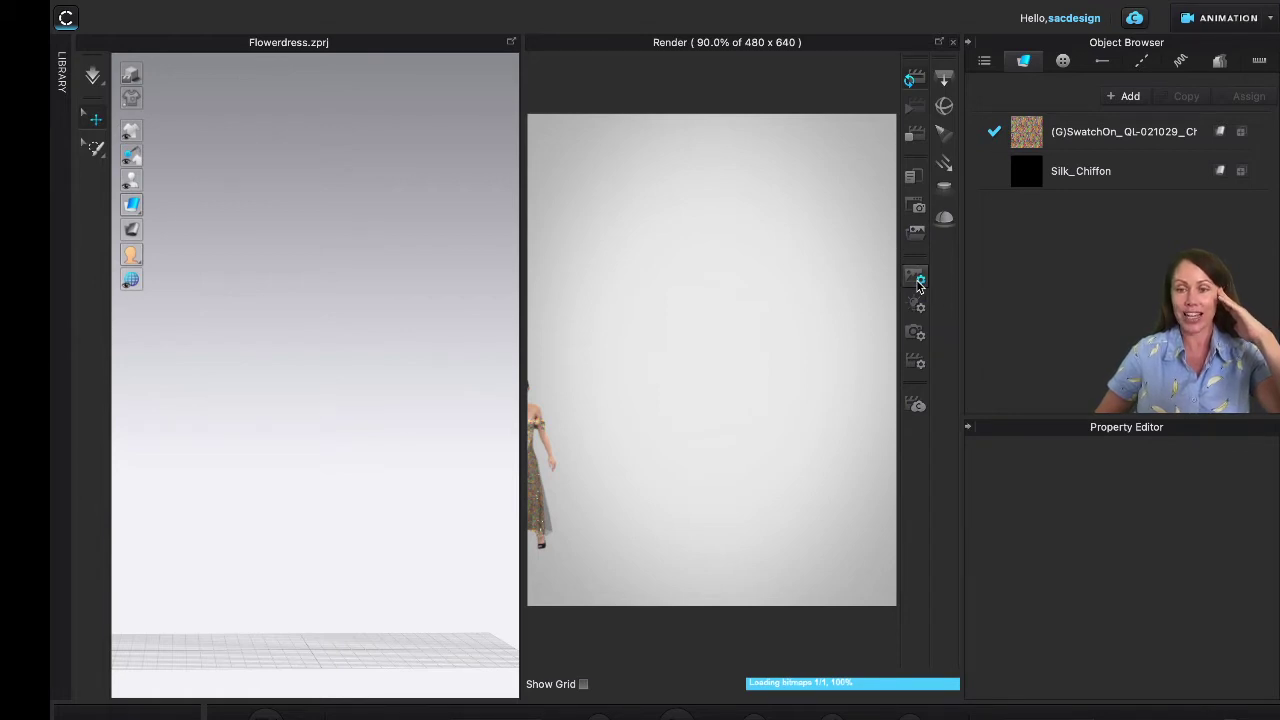
Step: In Image/Video properties, set the output type to Animation and keep Entire Region
left_click(919, 282)
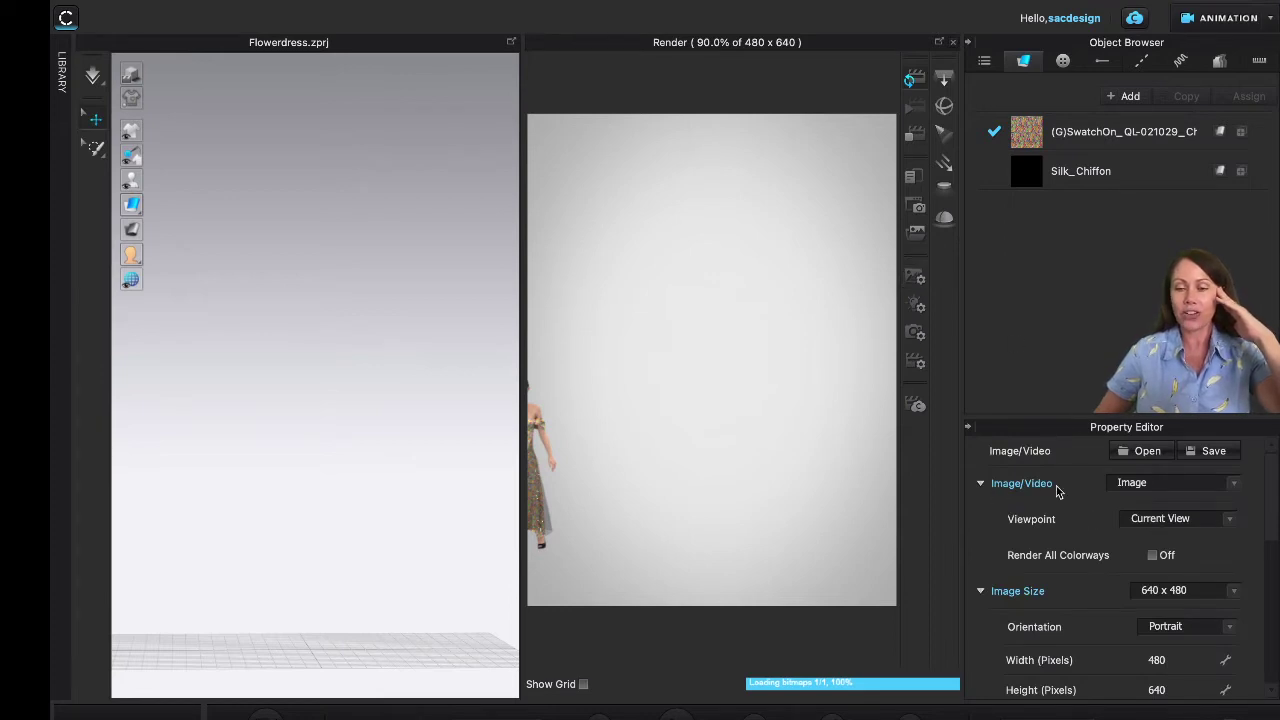
left_click(1173, 483)
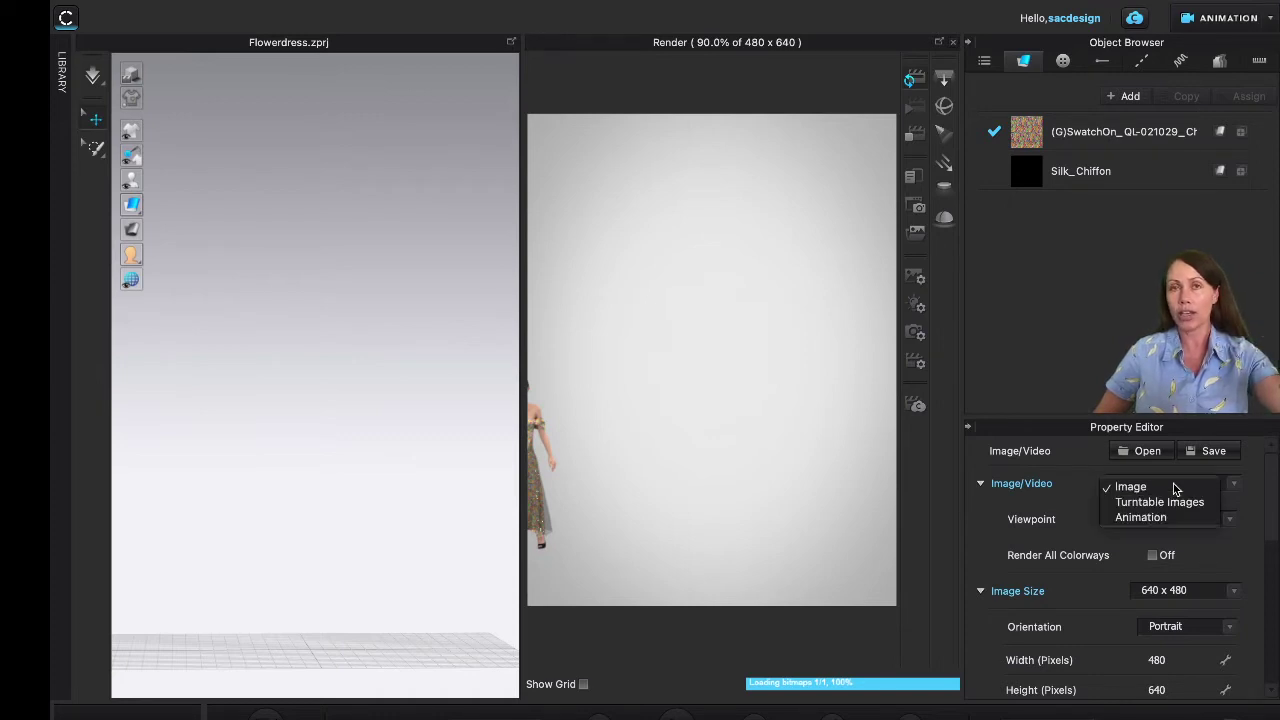
left_click(1173, 483)
left_click(1173, 483)
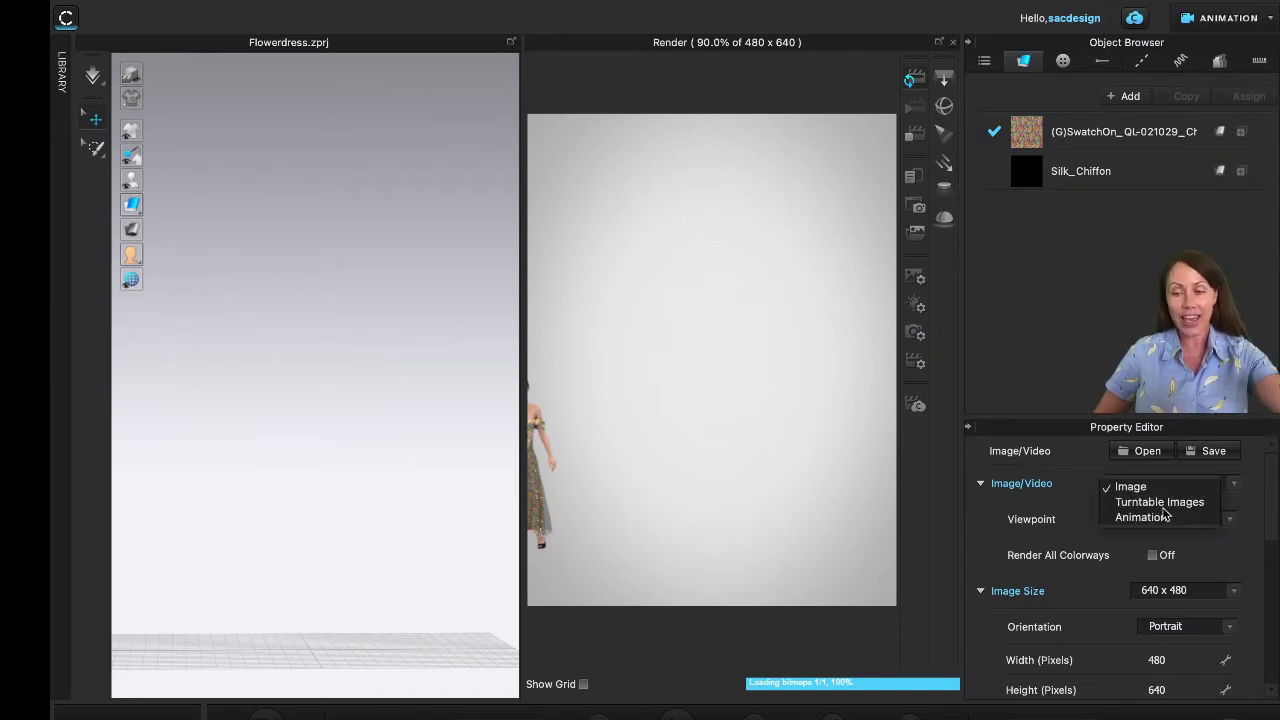
left_click(1145, 520)
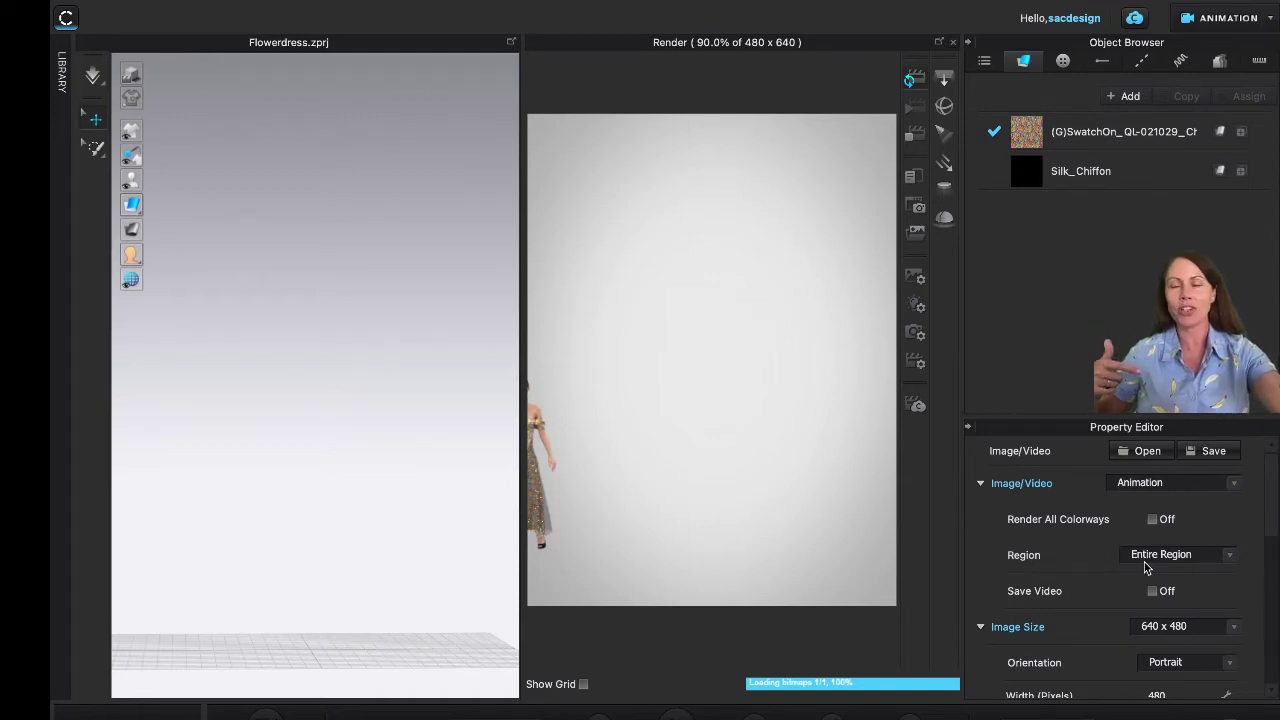
left_click(1215, 559)
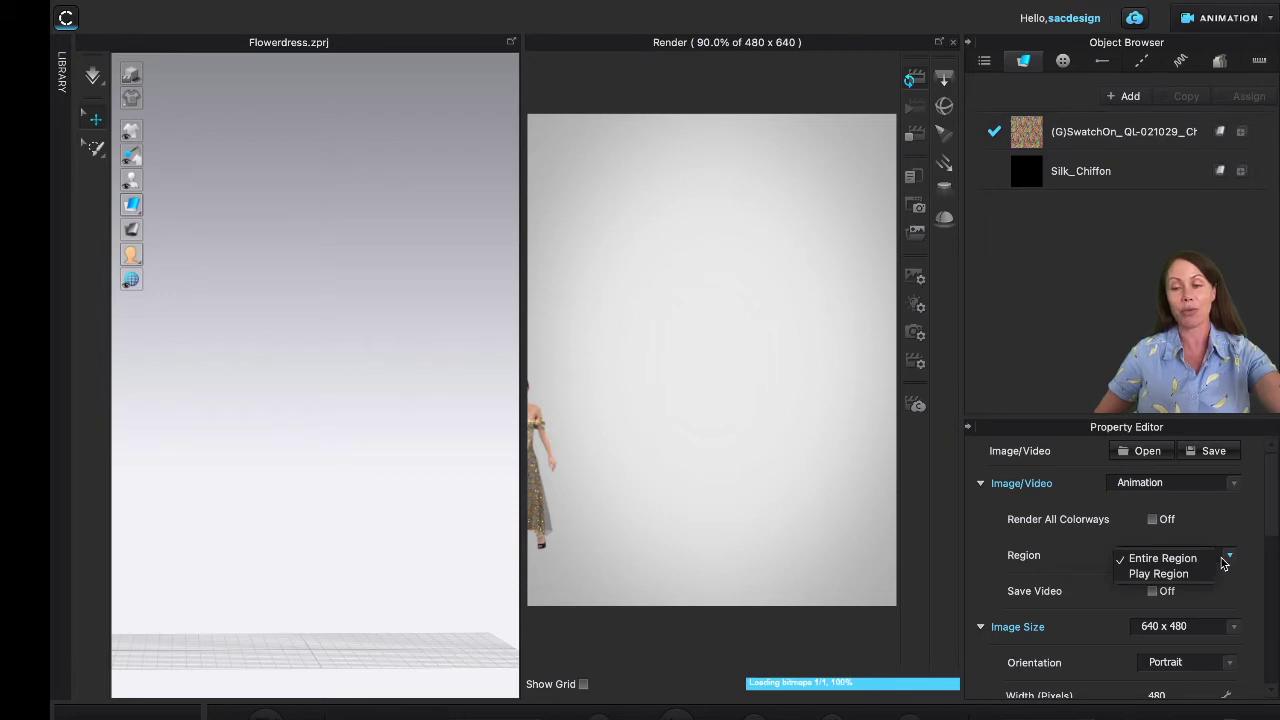
left_click(1222, 563)
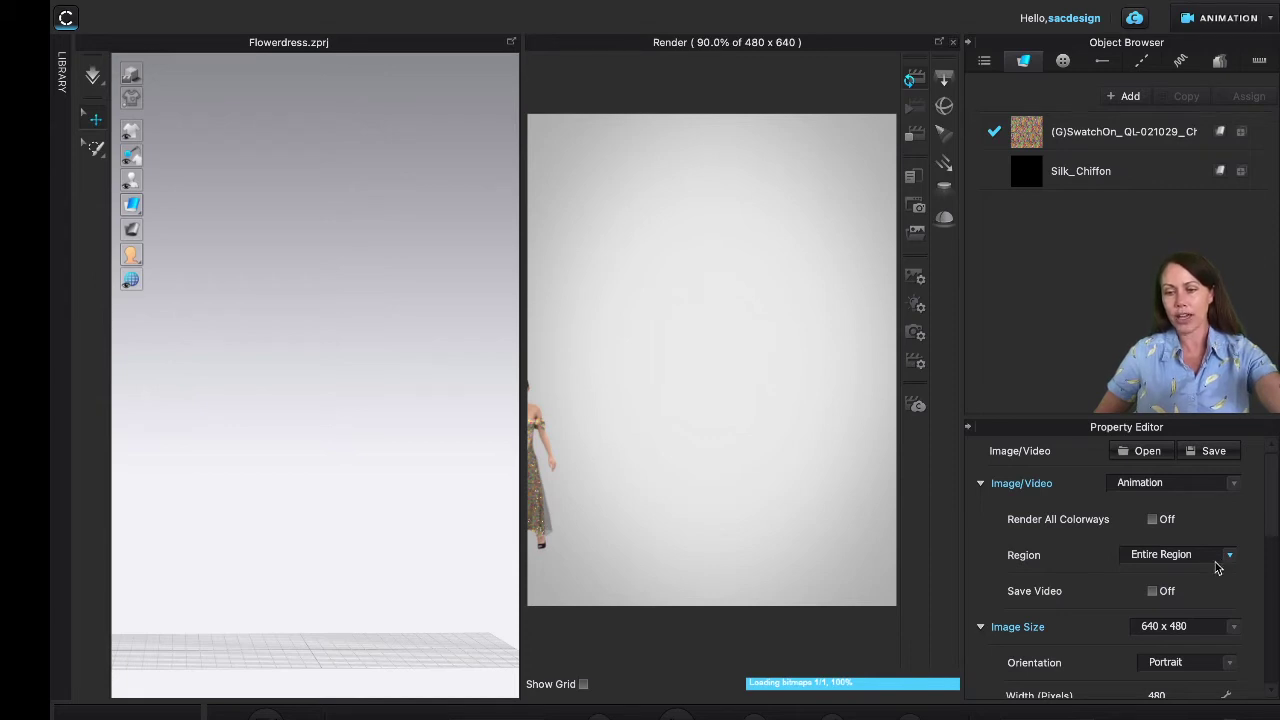
Step: Turn on Save Video and change the FPS from 30 to 15
left_click(1153, 592)
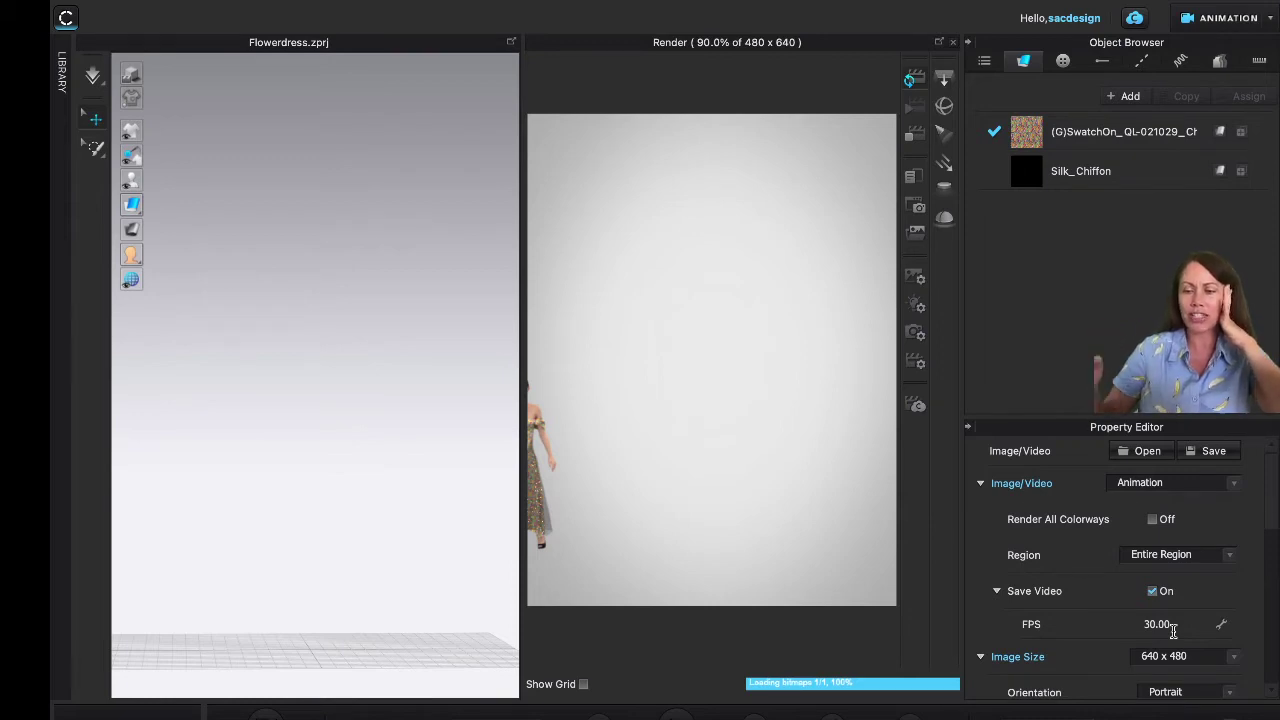
left_click(1173, 627)
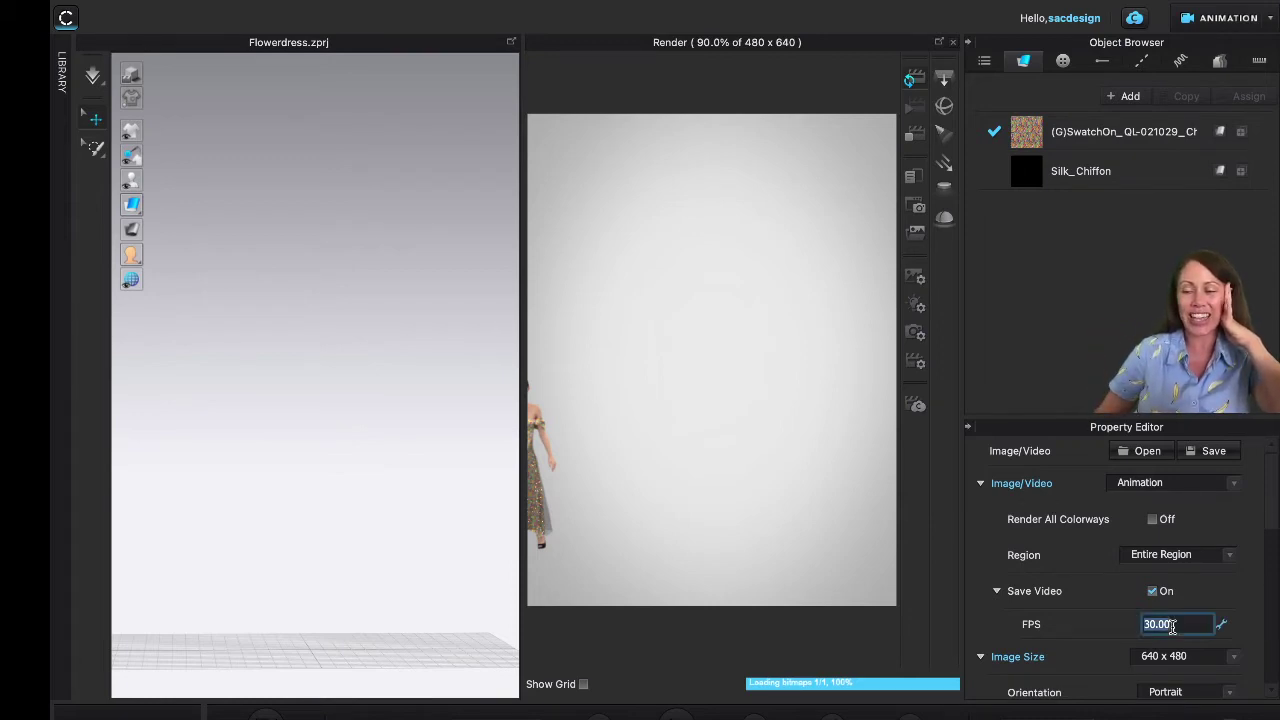
type("15")
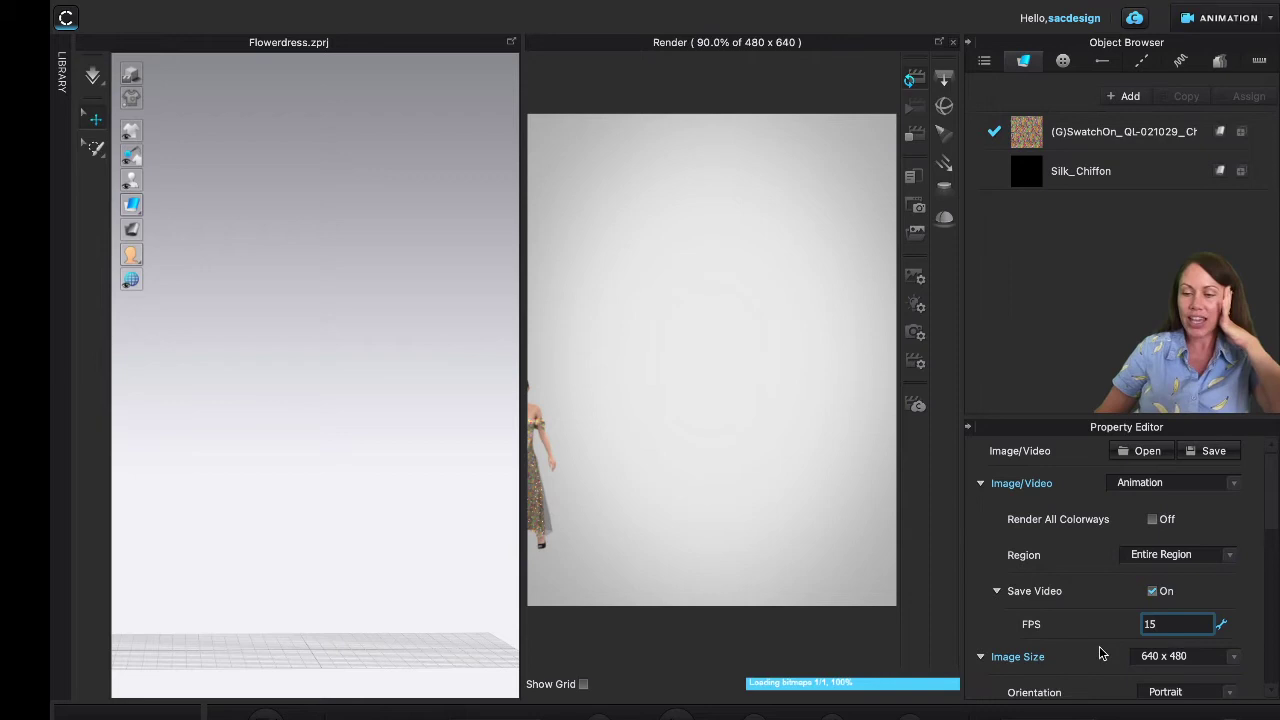
scroll(1100, 653, "down", 2)
scroll(1100, 655, "down", 2)
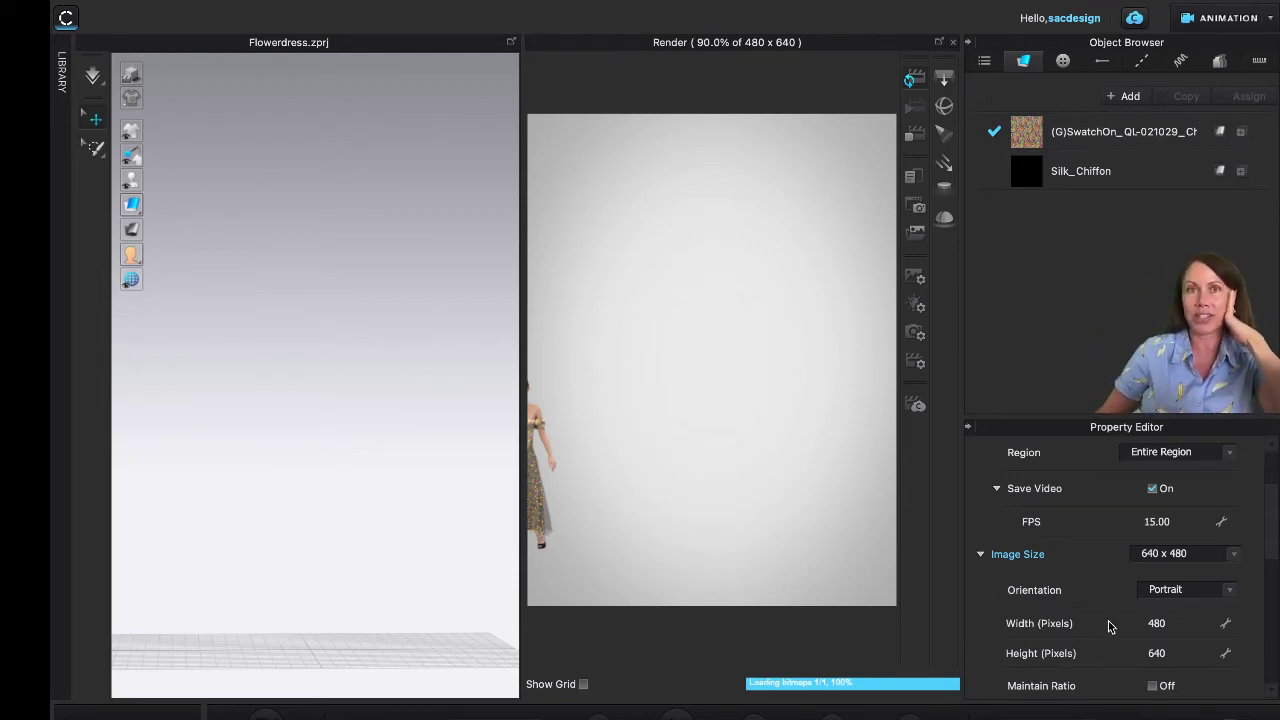
scroll(1109, 625, "down", 1)
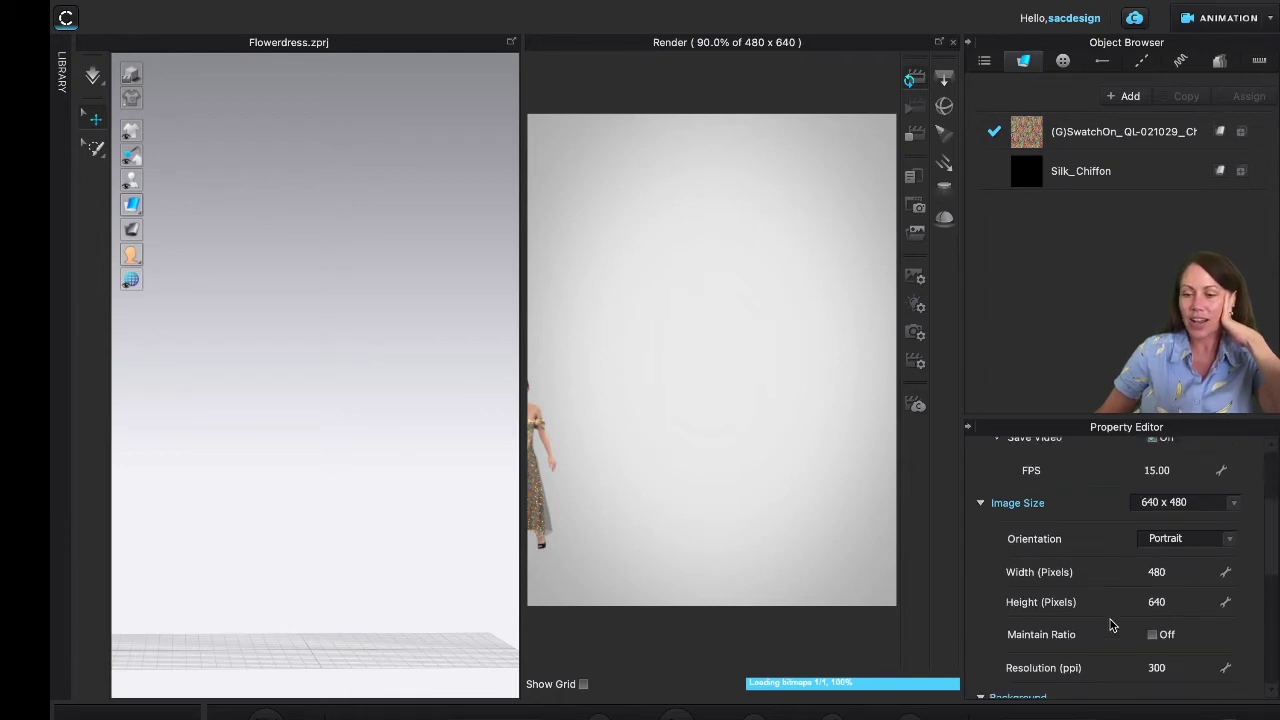
scroll(1109, 625, "down", 1)
scroll(1109, 625, "down", 1)
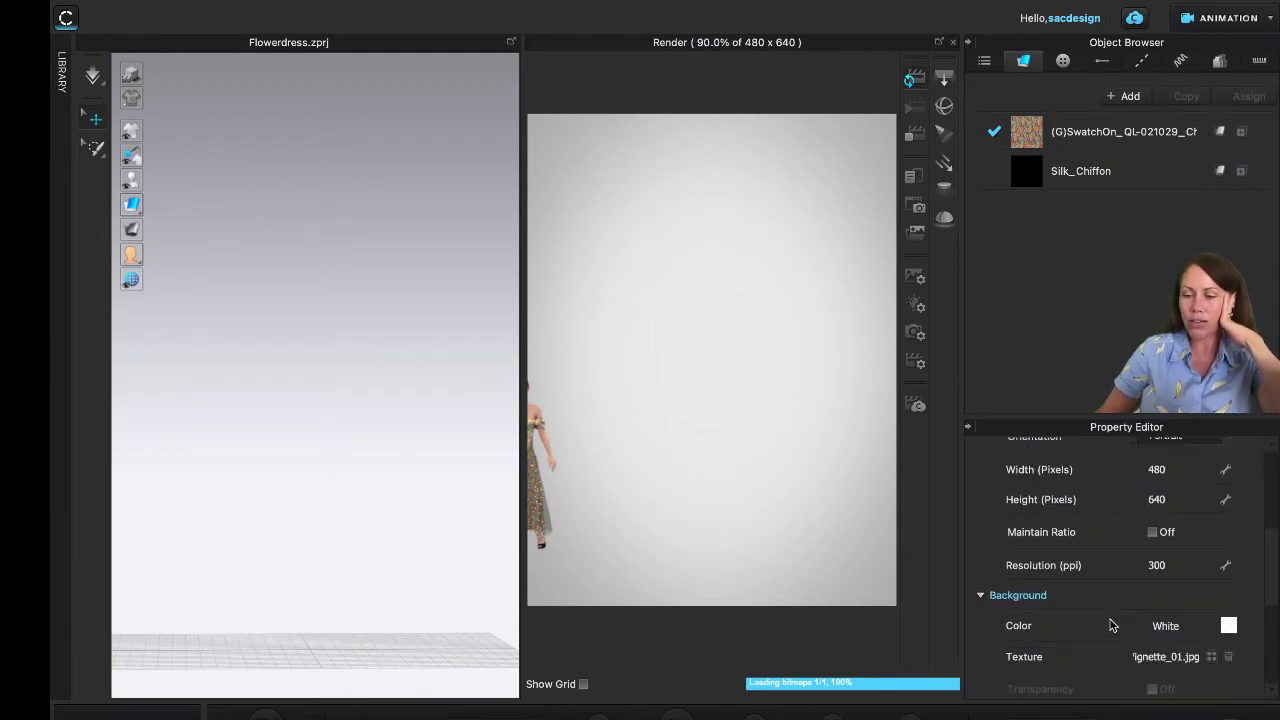
Step: Set the background colour to None and delete the vignette_01.jpg texture
left_click(1229, 630)
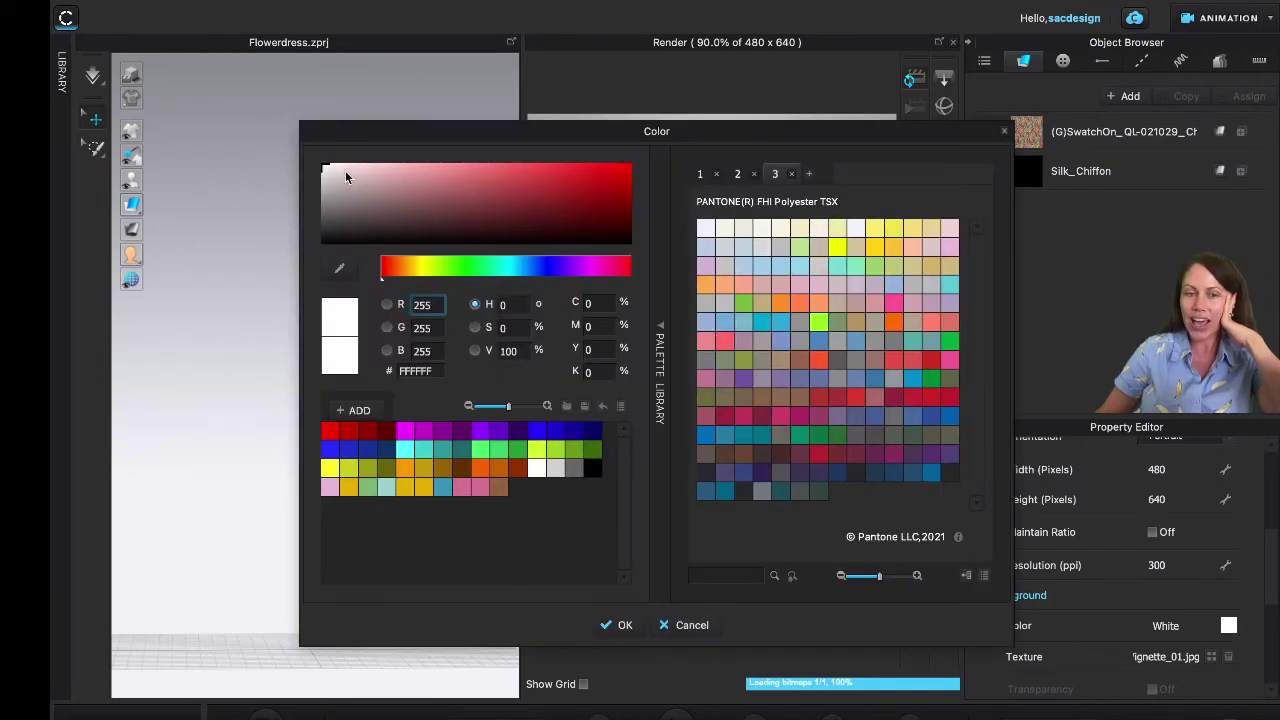
left_click_drag(349, 171, 294, 140)
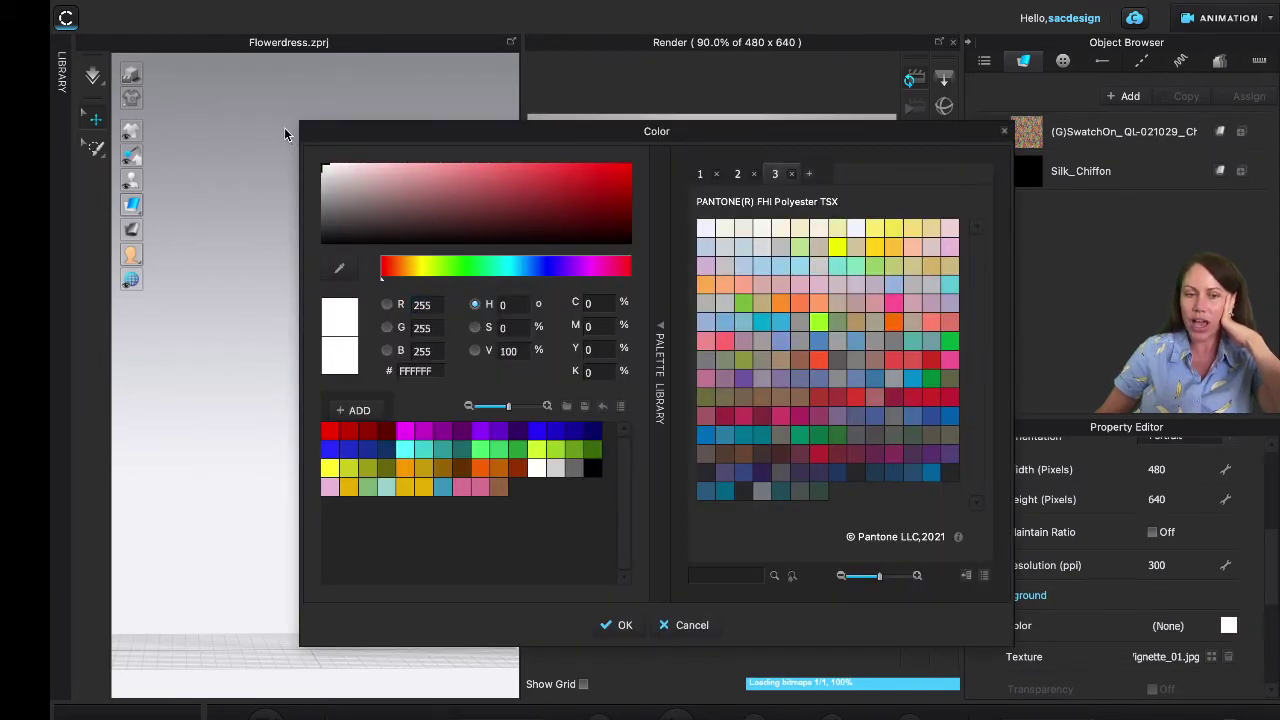
left_click(617, 625)
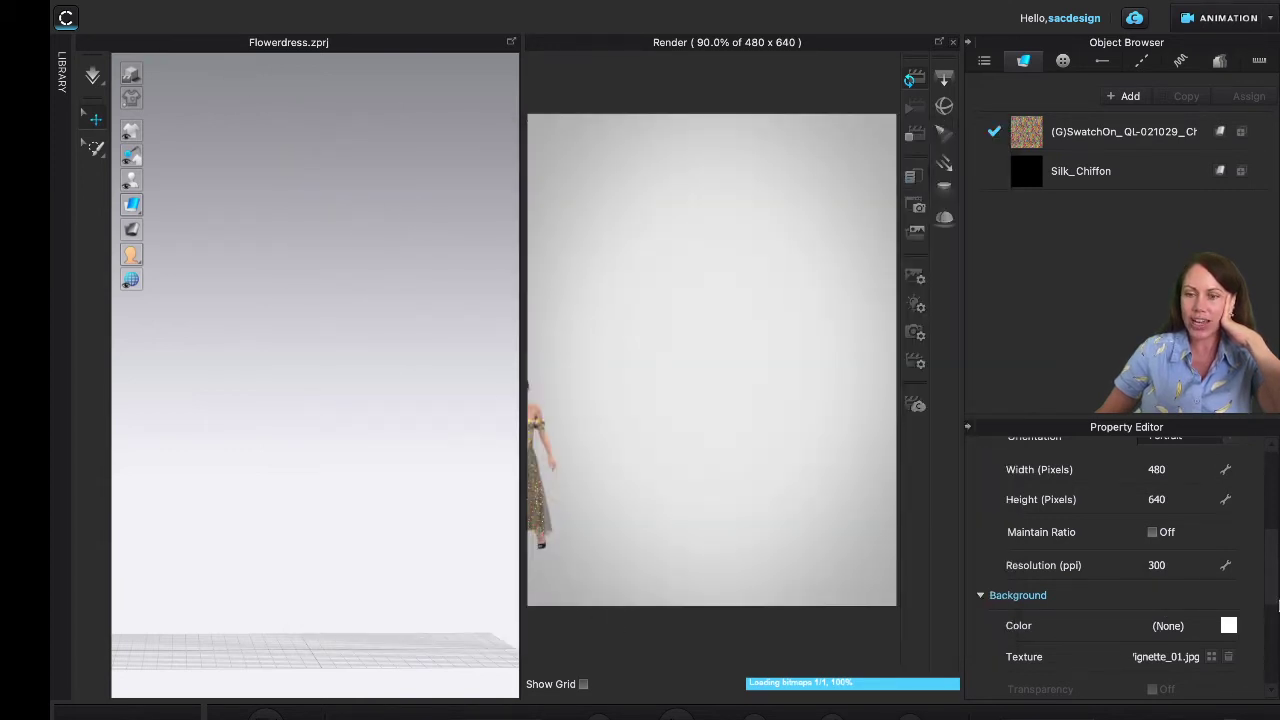
scroll(1160, 620, "down", 1)
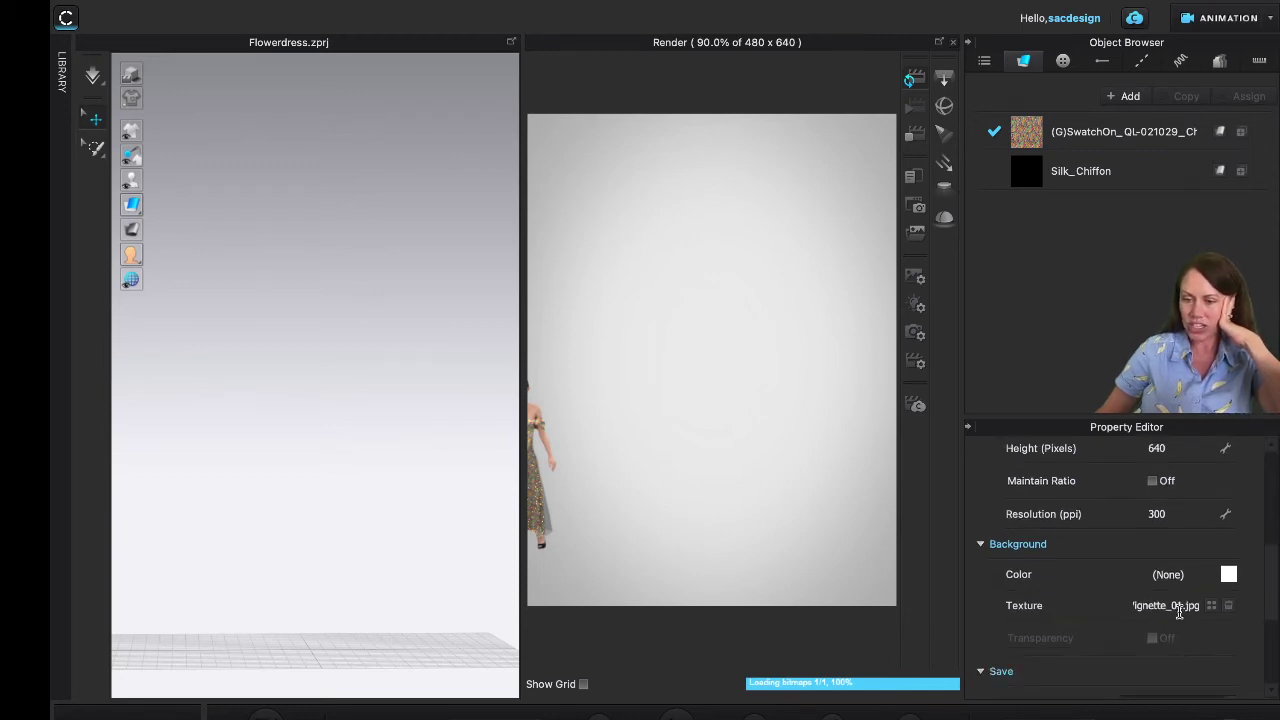
left_click(1229, 606)
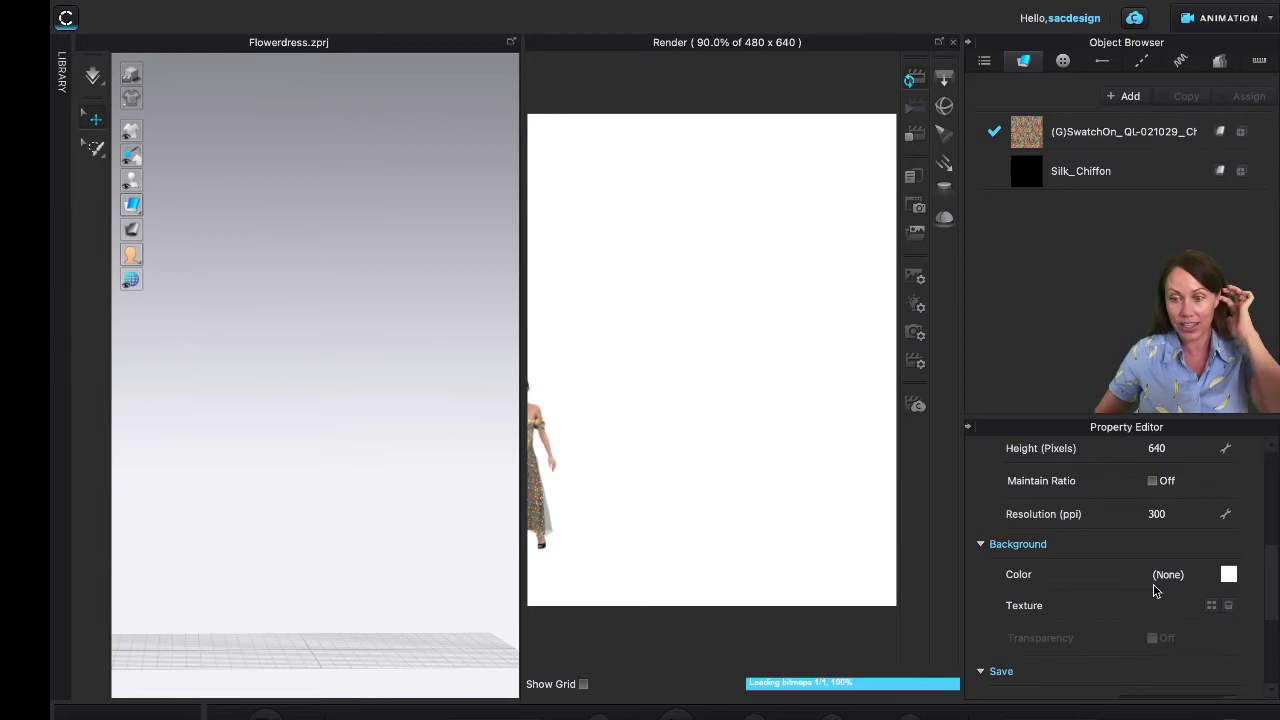
Step: Replace the output file name 'sloper' with 'FloralDrerss'
scroll(1153, 584, "down", 2)
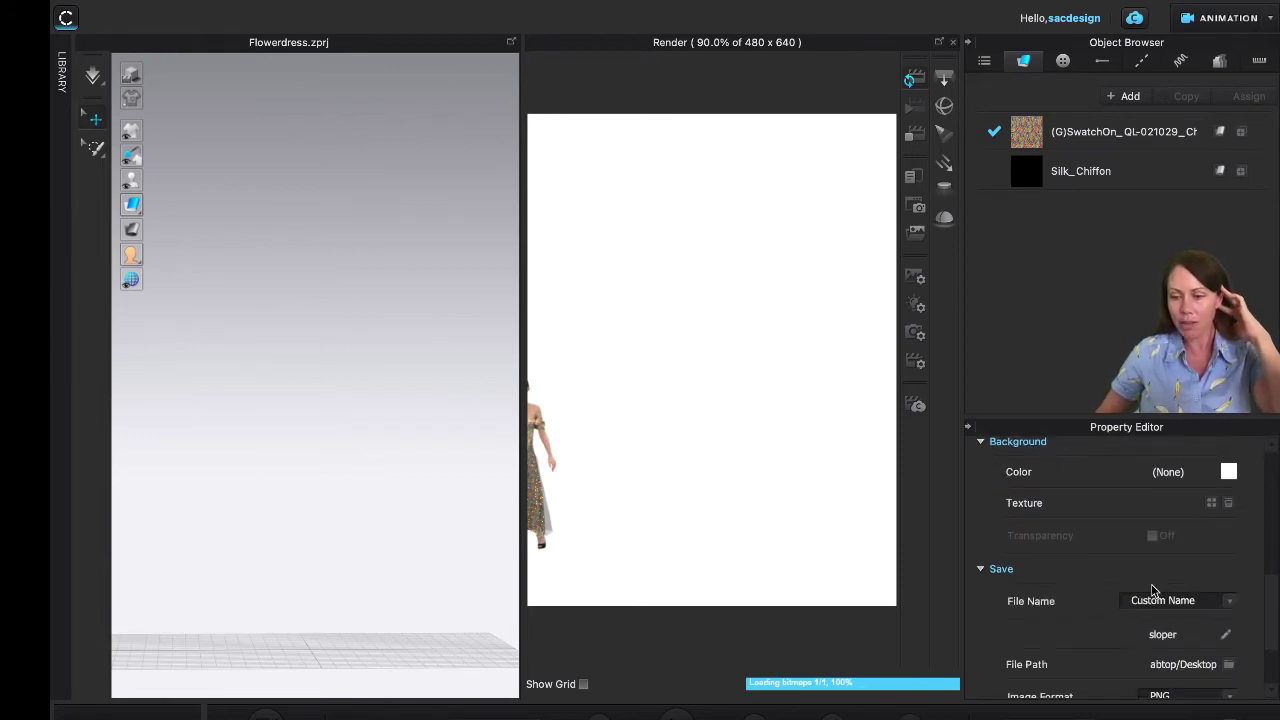
scroll(1109, 622, "down", 1)
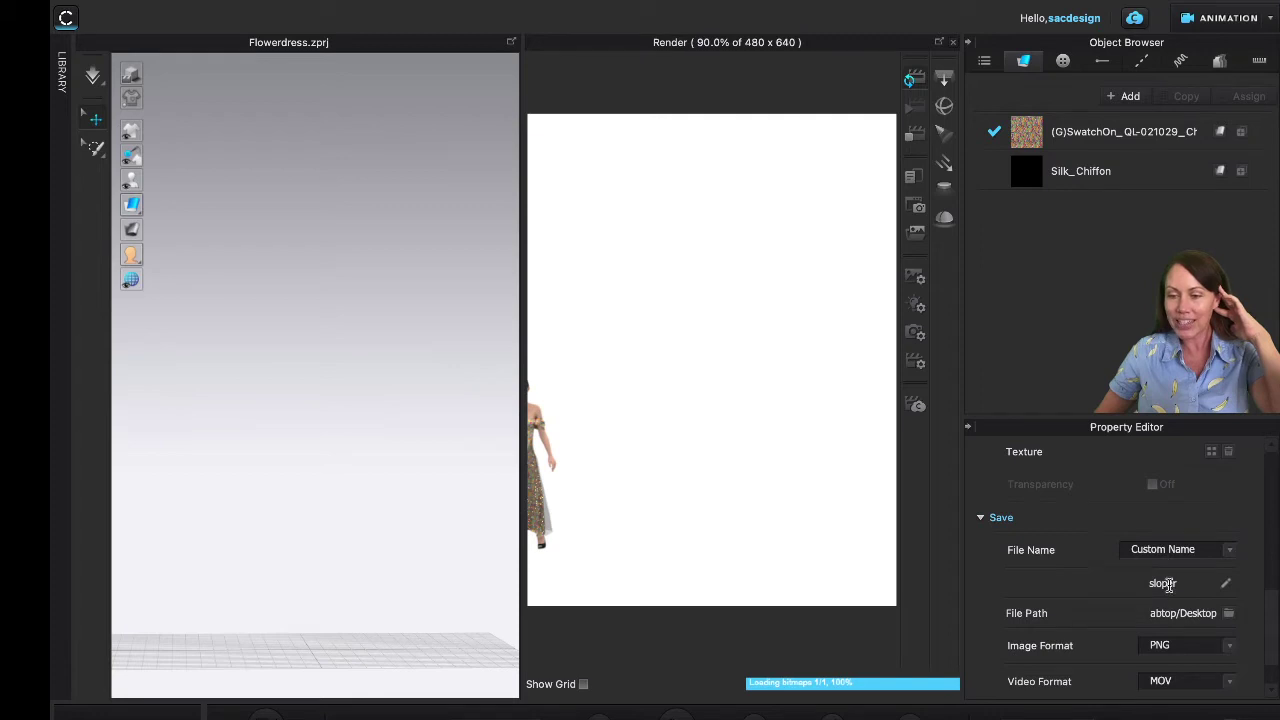
double_click(1167, 583)
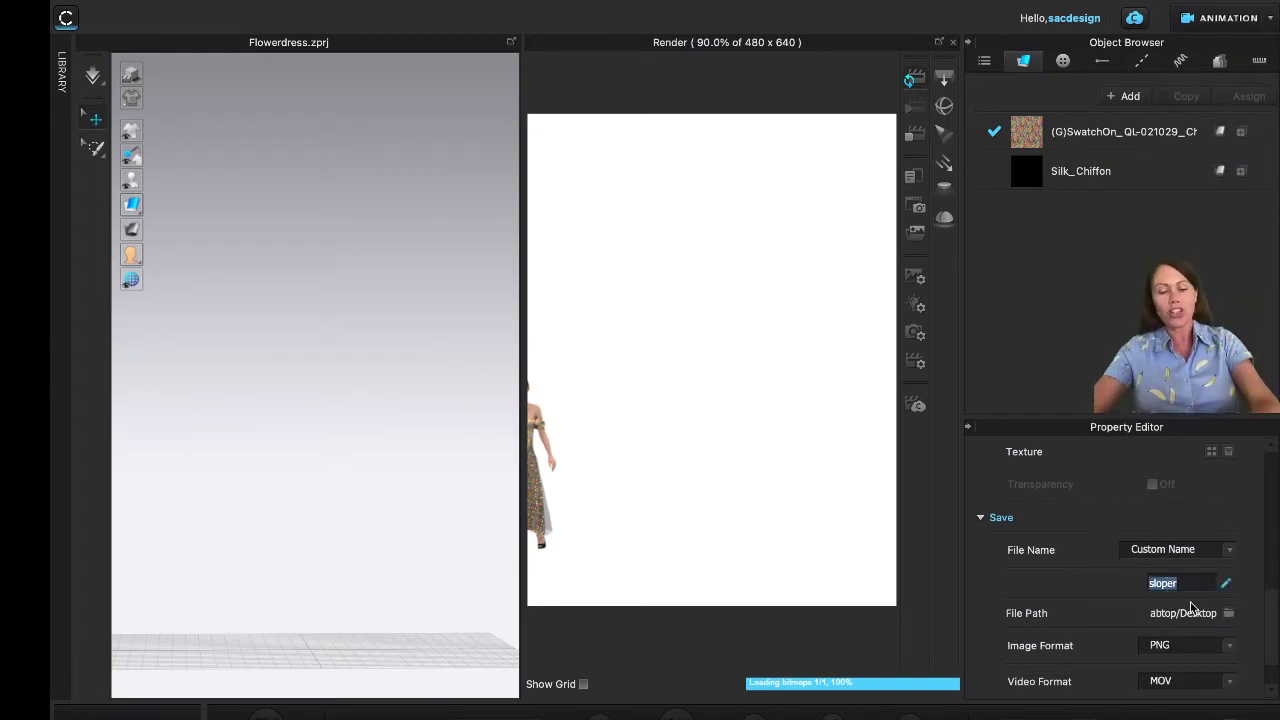
type("FloralDr")
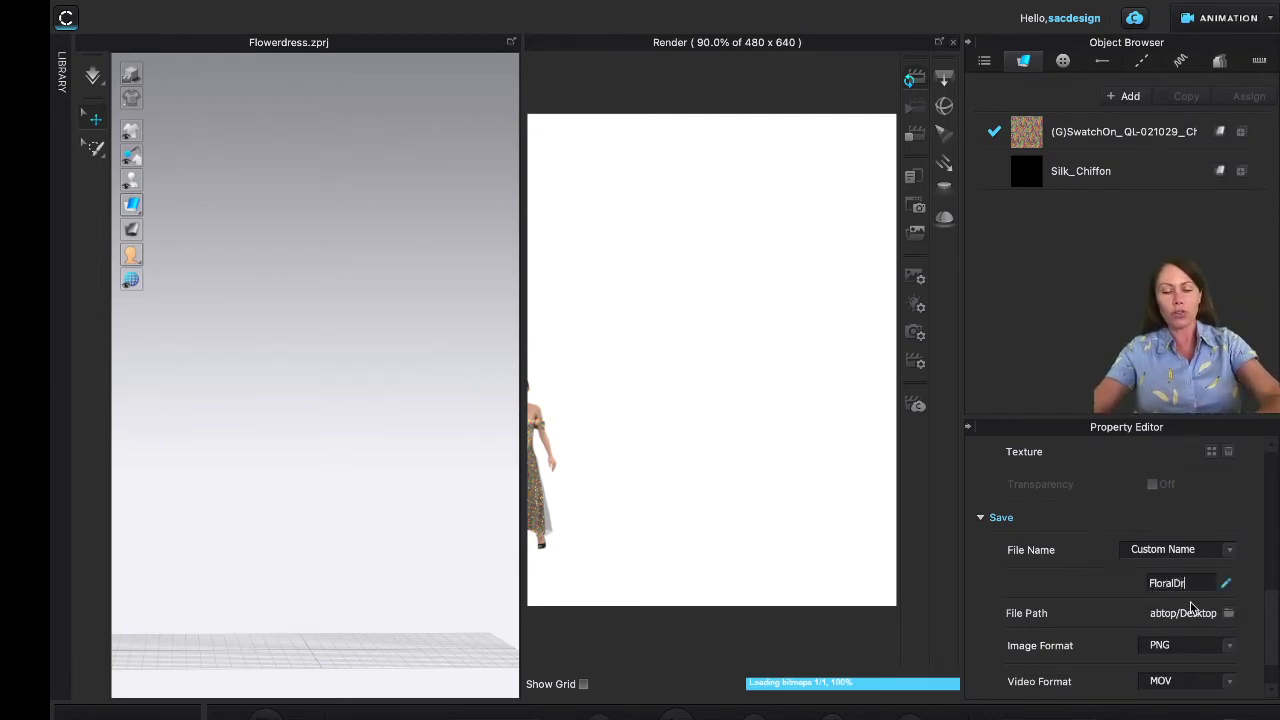
type("erssHiRes")
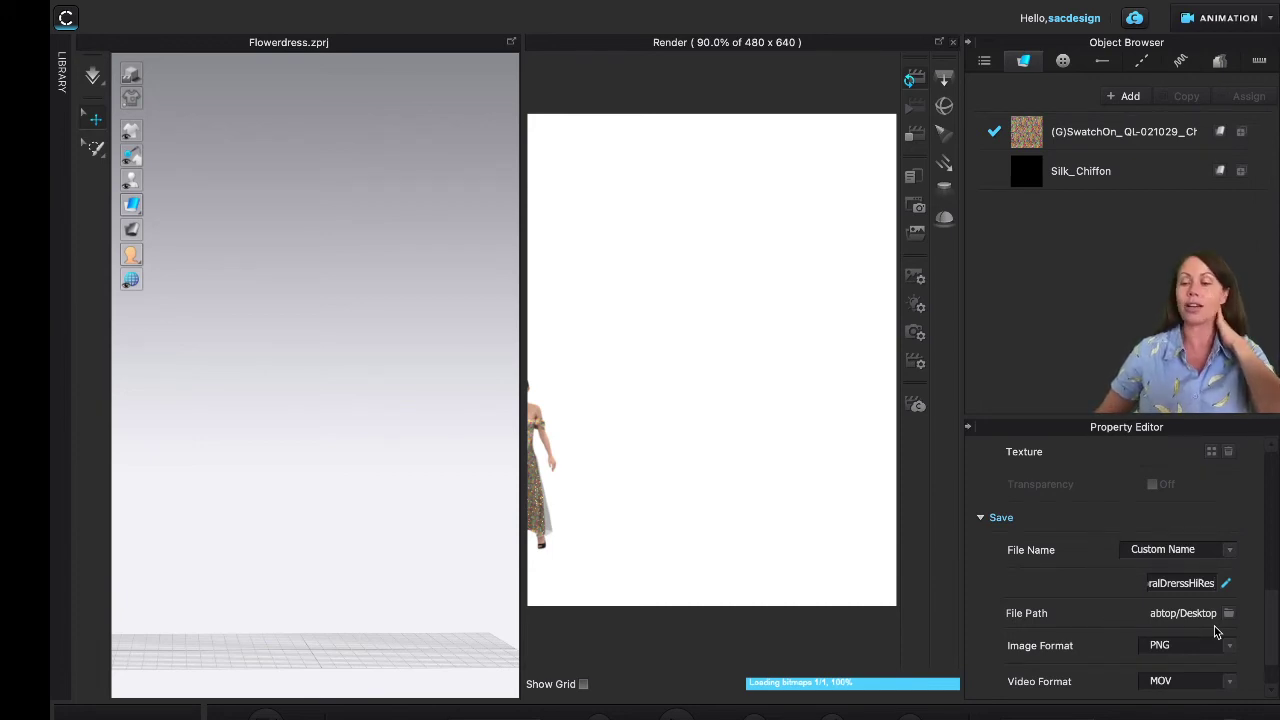
scroll(1214, 626, "down", 2)
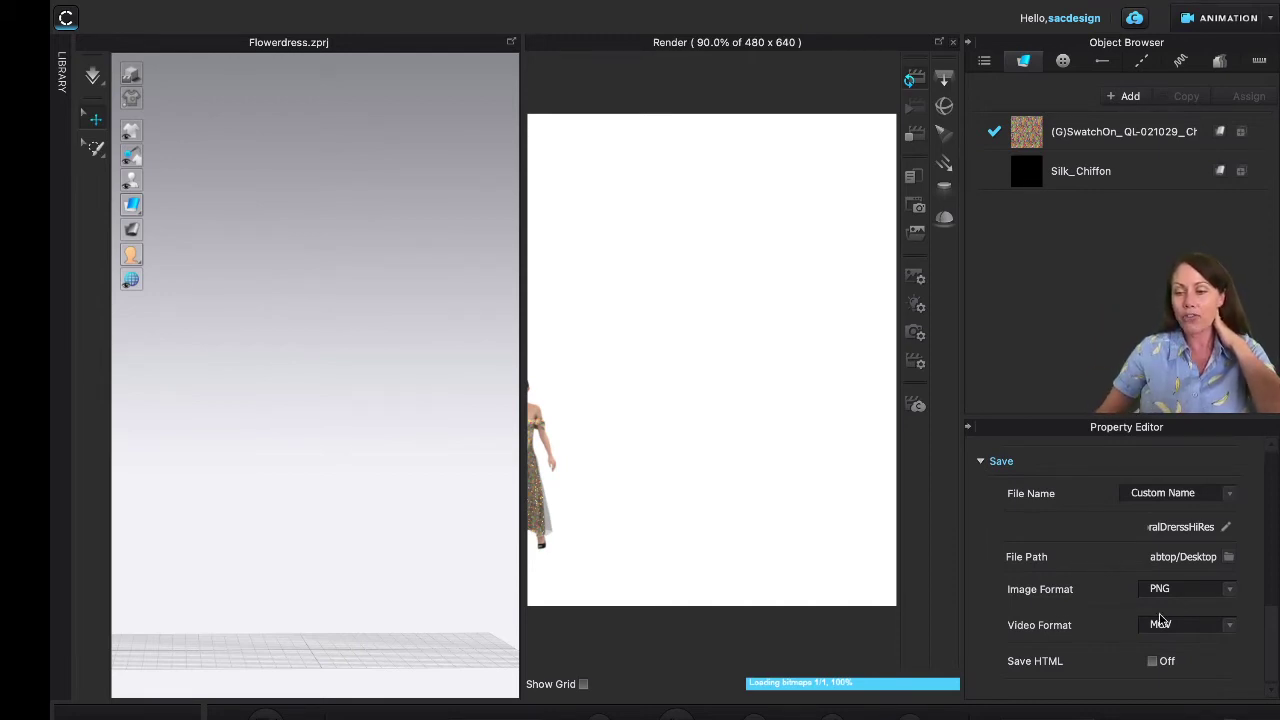
Step: Keep MOV as the video format and turn on saving an HTML file
left_click(1231, 625)
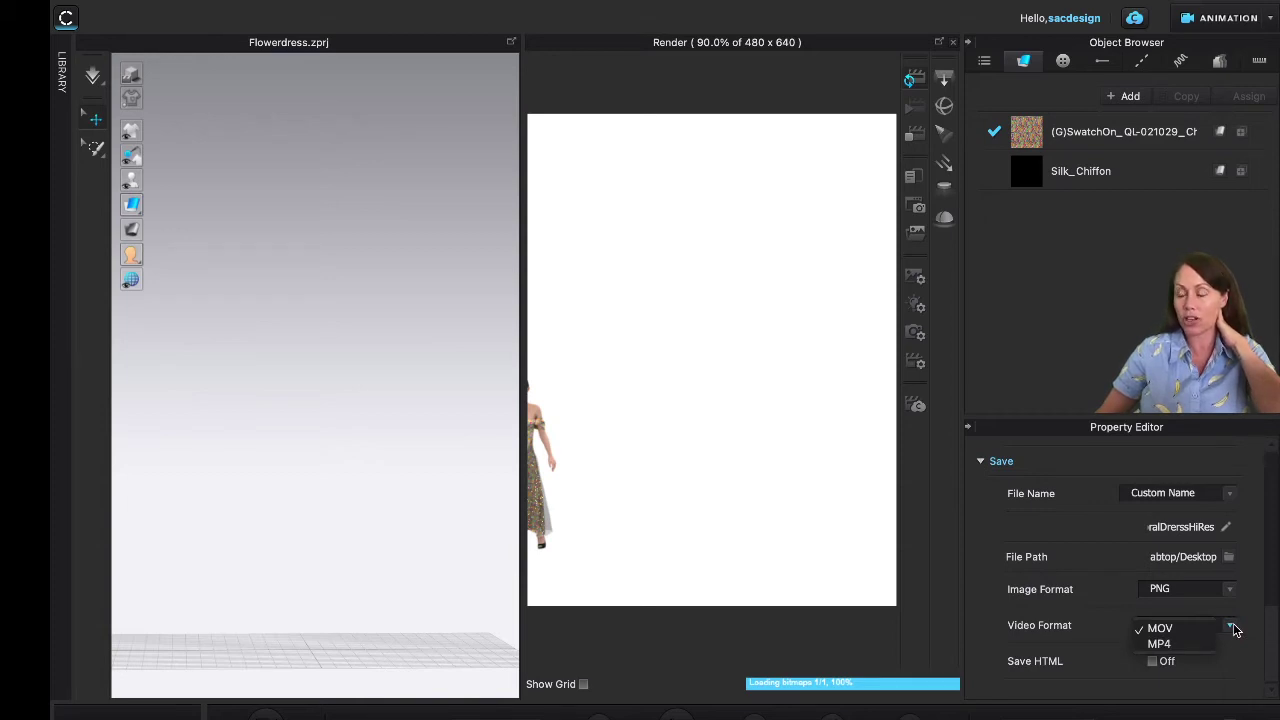
left_click(1233, 627)
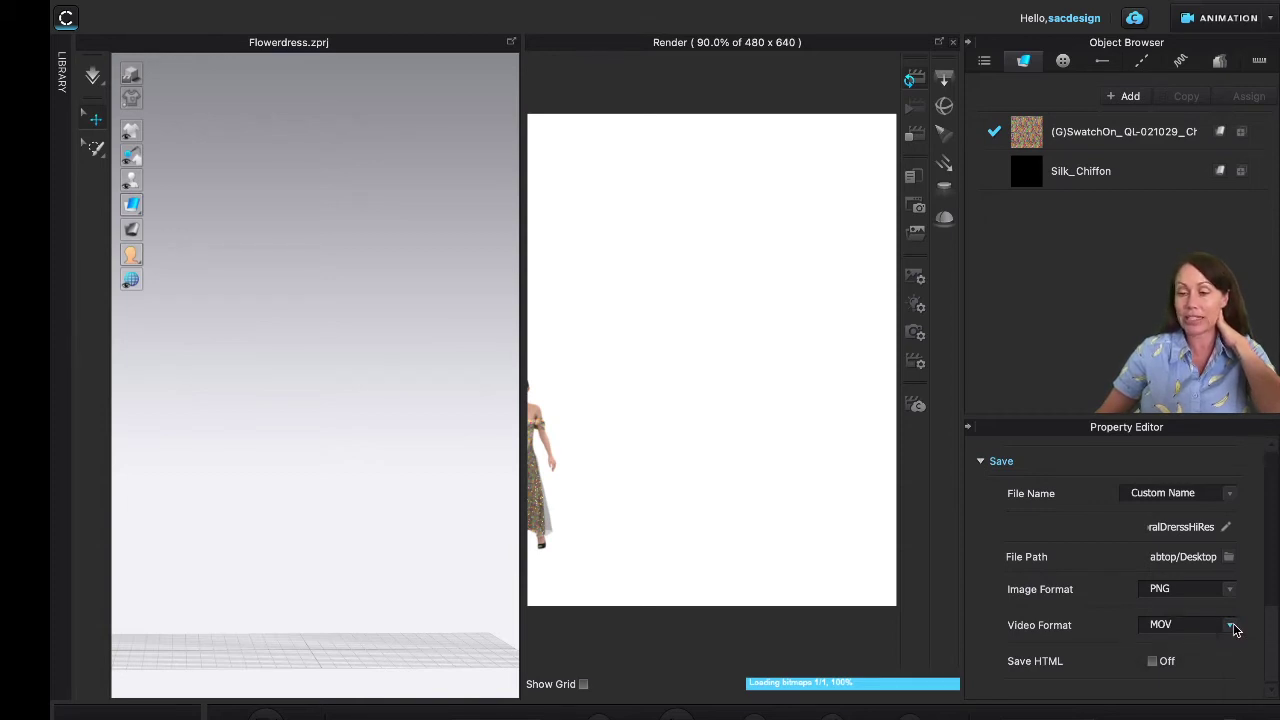
left_click(1152, 660)
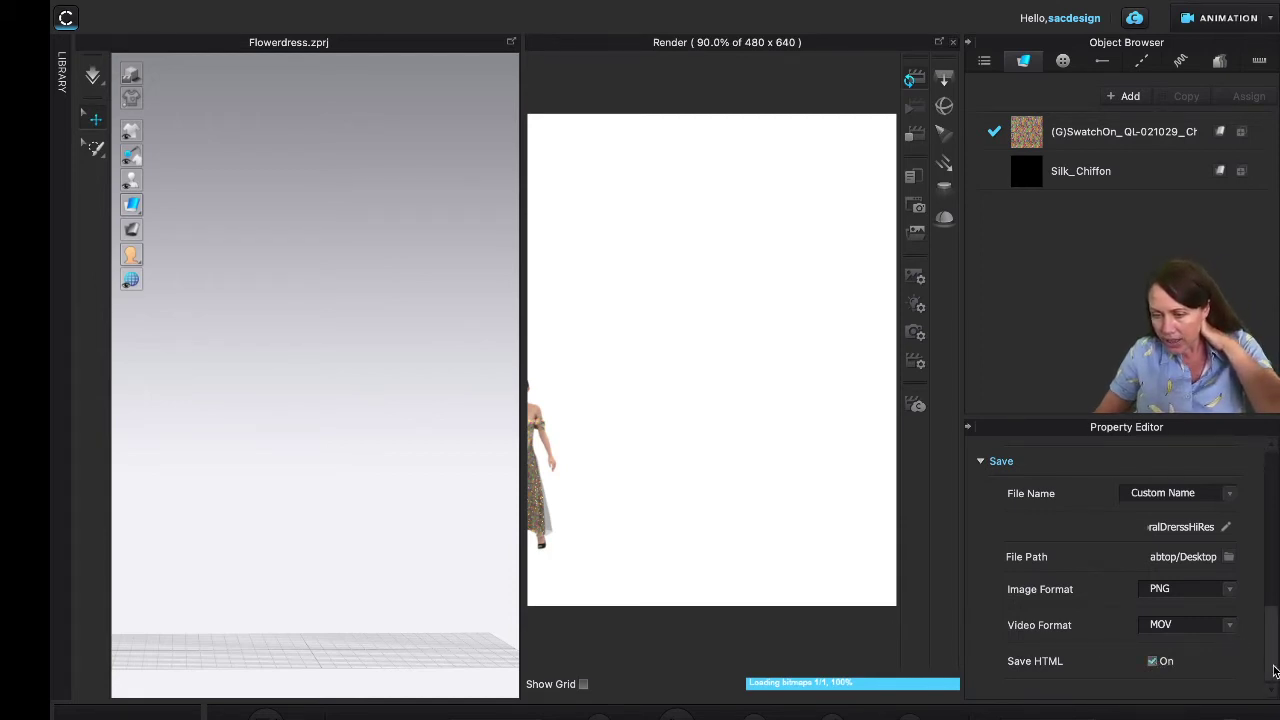
scroll(1274, 637, "up", 2)
scroll(1274, 637, "up", 5)
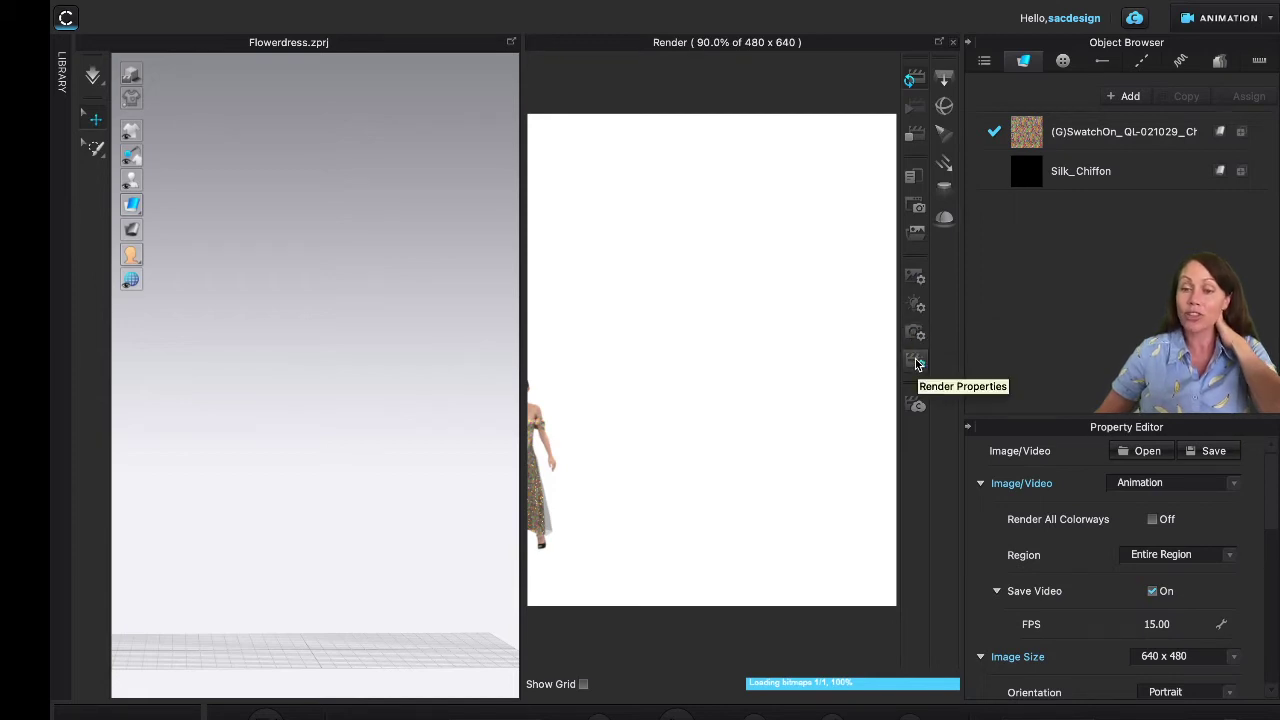
Step: Raise the Max Render Time under Finish Conditions from 15 to 17 minutes
left_click(916, 362)
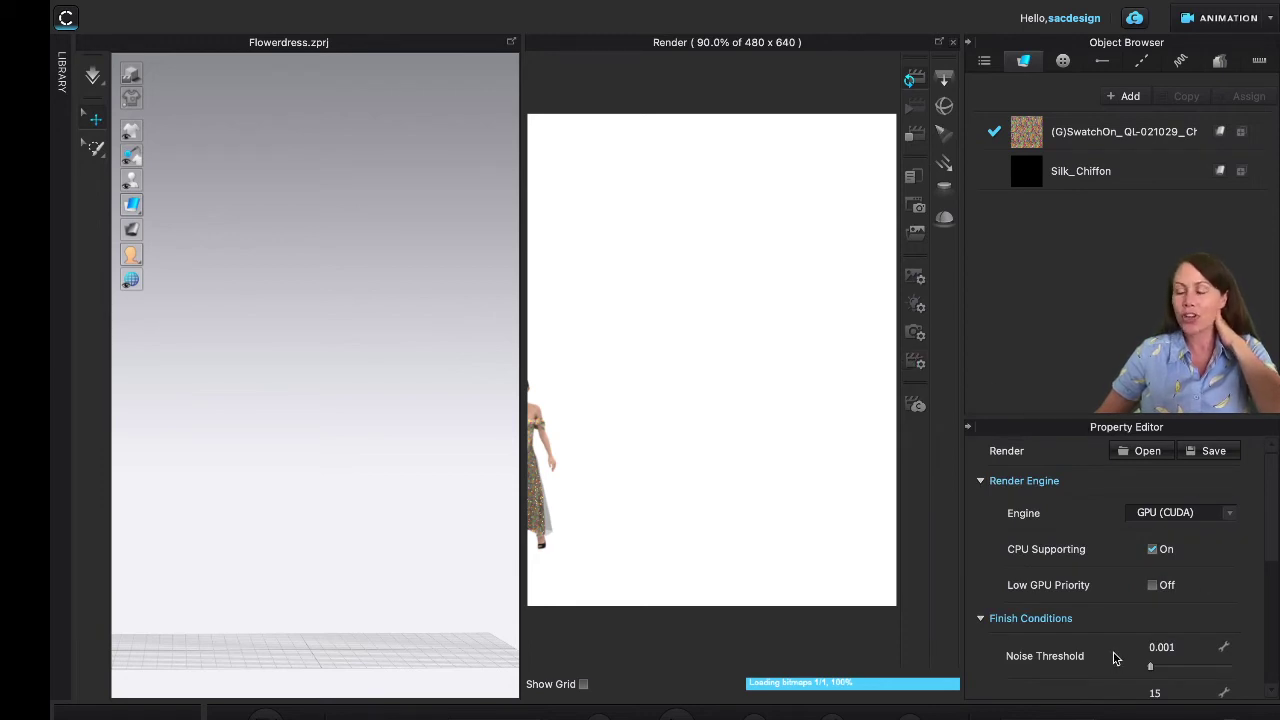
scroll(1116, 657, "down", 1)
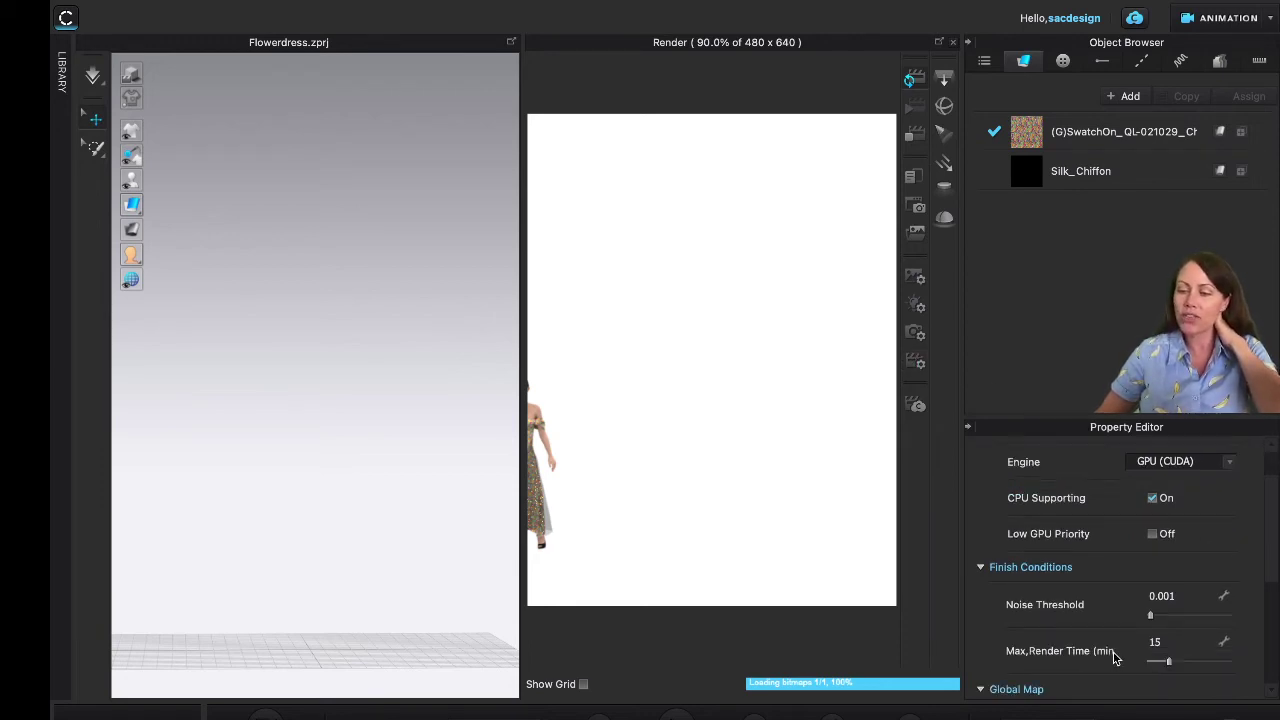
scroll(1116, 657, "down", 1)
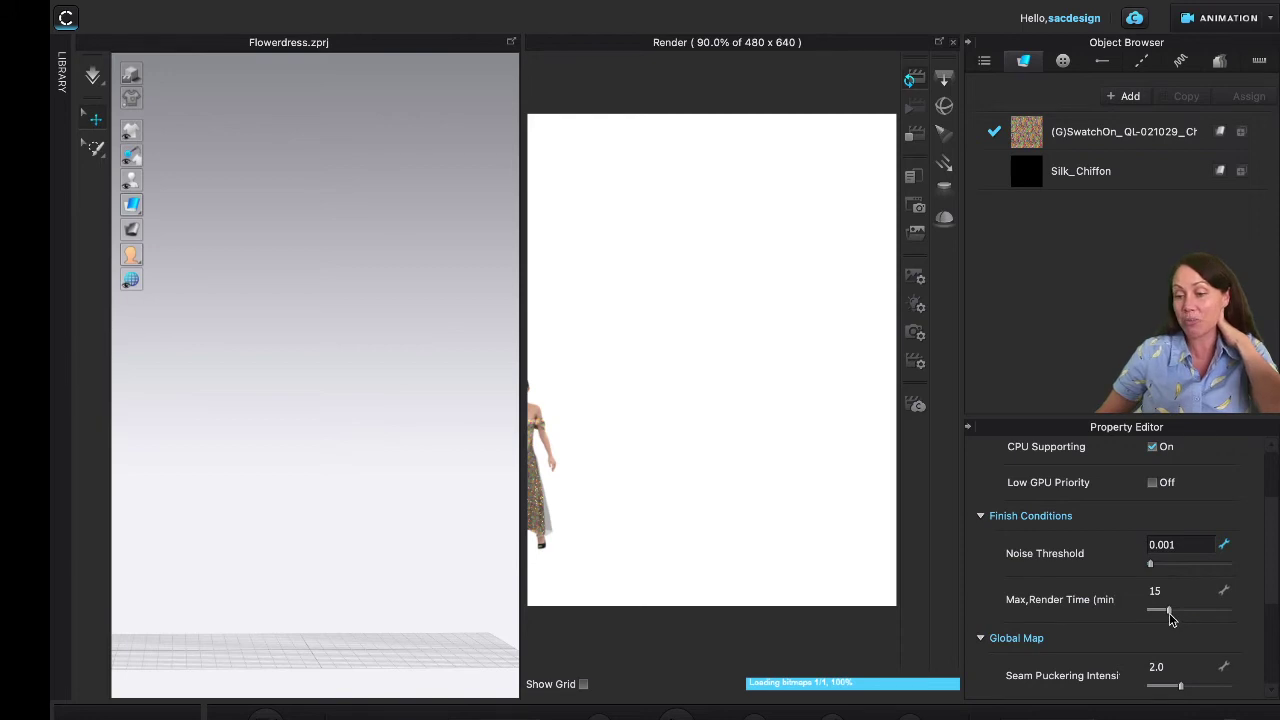
mouse_move(1169, 611)
left_mouse_down()
mouse_move(1187, 618)
mouse_move(1171, 609)
left_mouse_up()
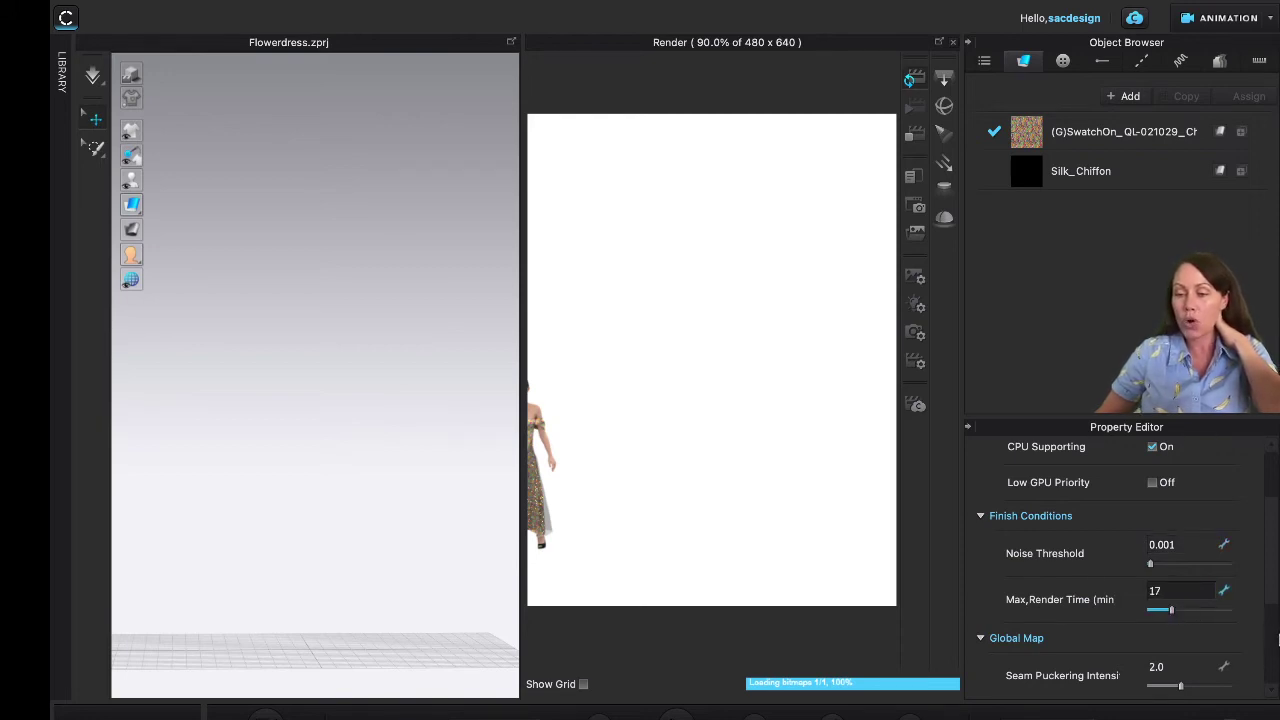
scroll(1066, 662, "down", 1)
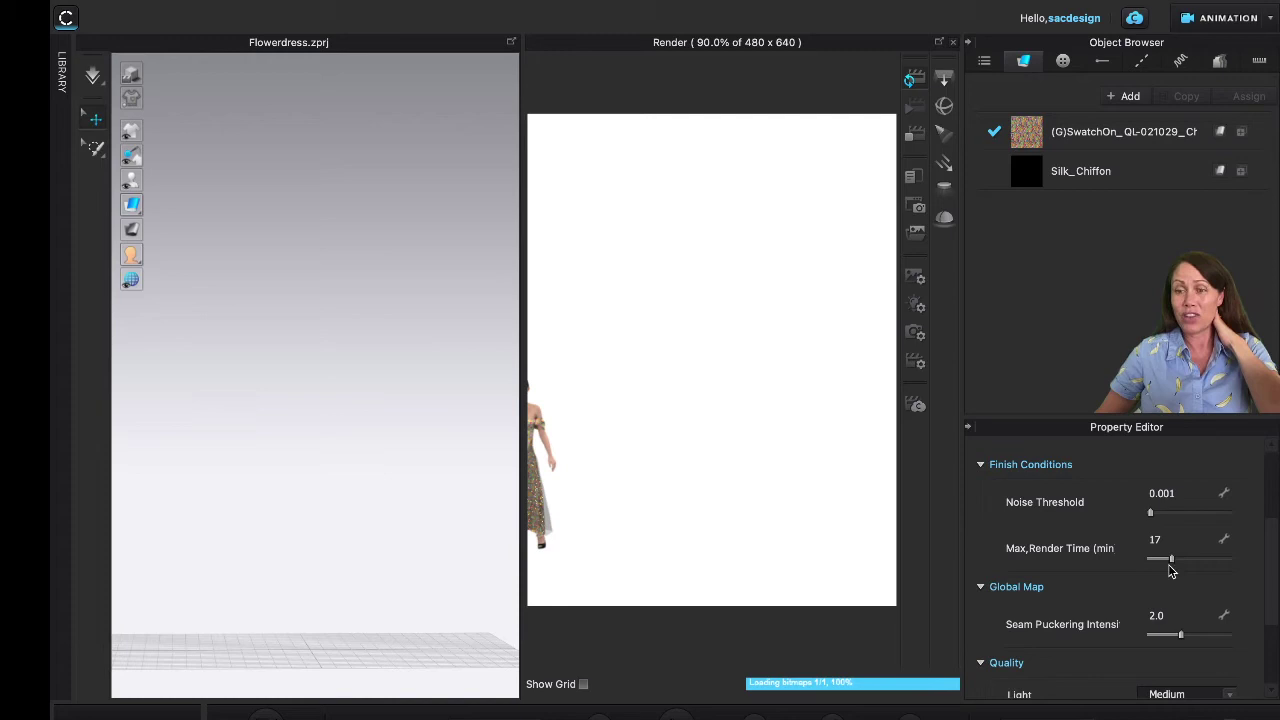
scroll(1172, 570, "down", 1)
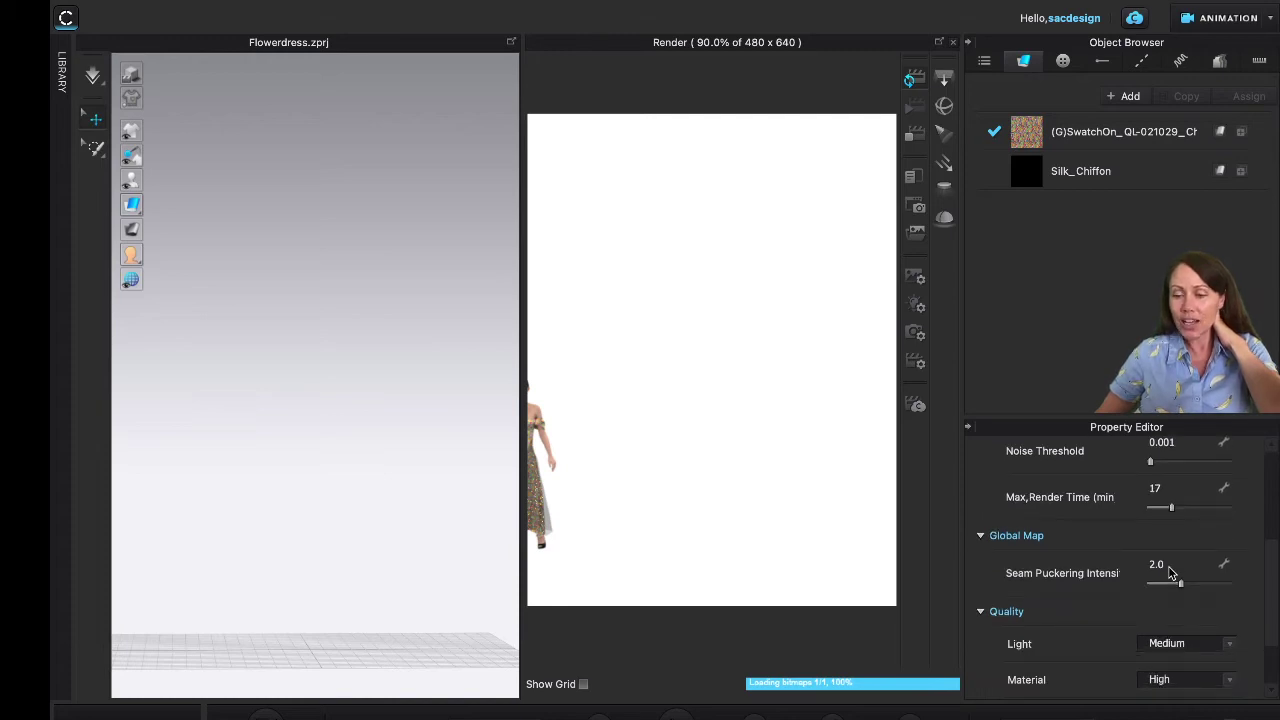
scroll(1172, 570, "down", 2)
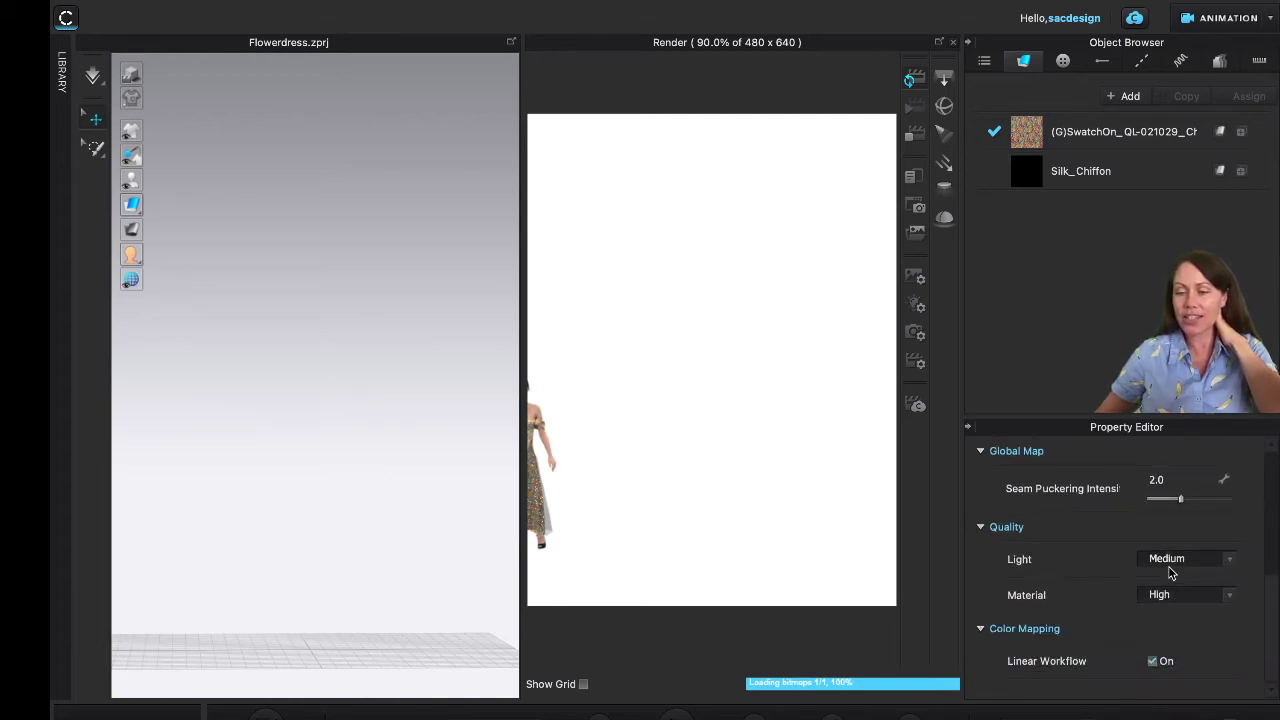
scroll(1172, 570, "up", 5)
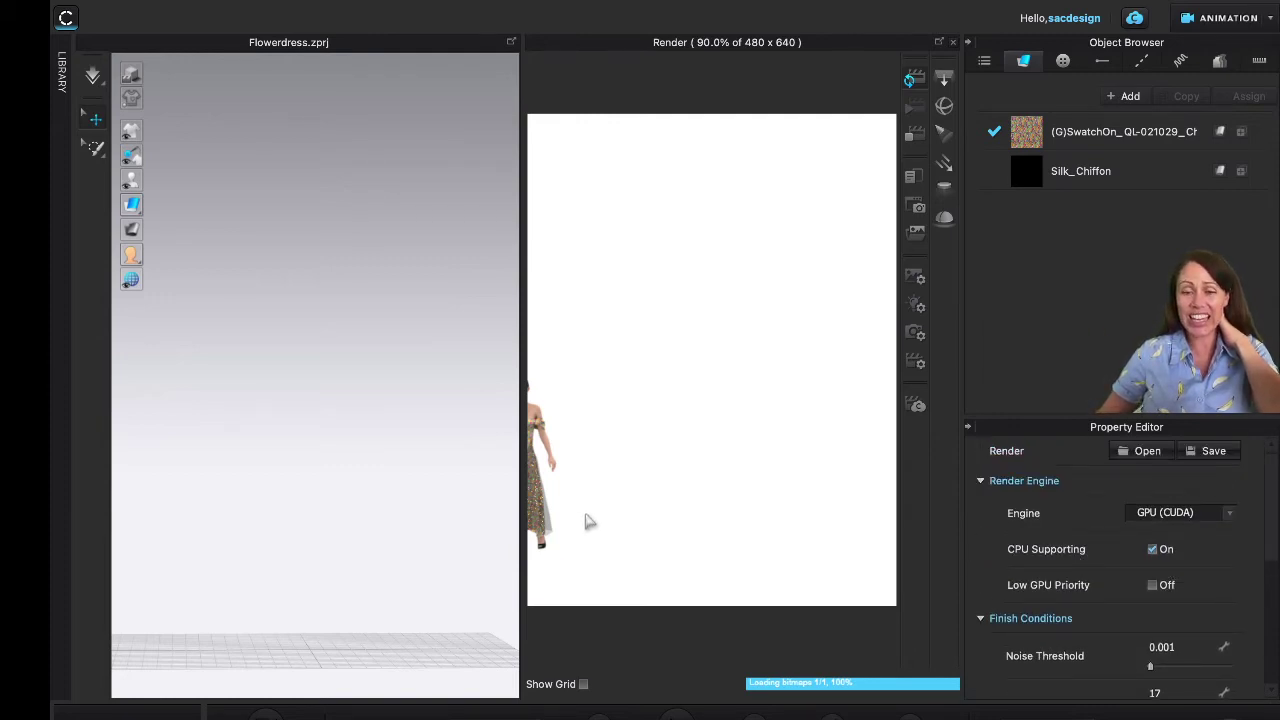
Step: Start the interactive render and zoom out to show the whole dressed avatar
left_click(915, 82)
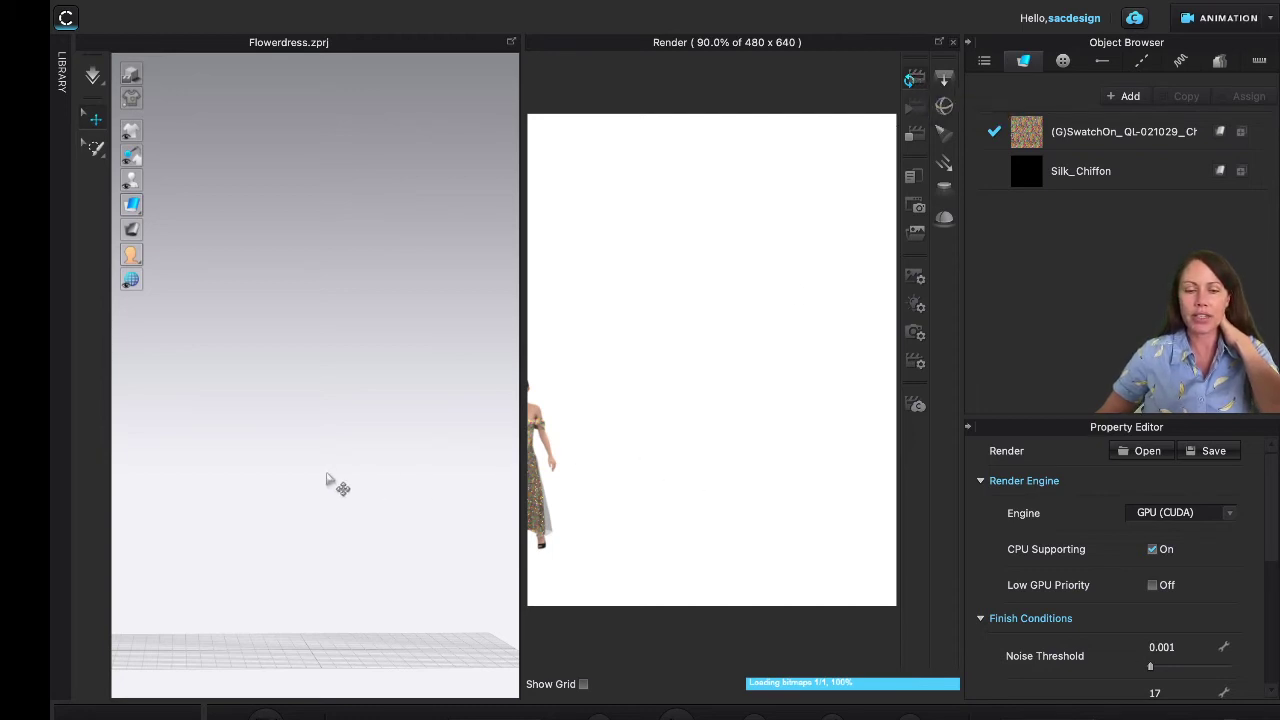
scroll(326, 480, "down", 5)
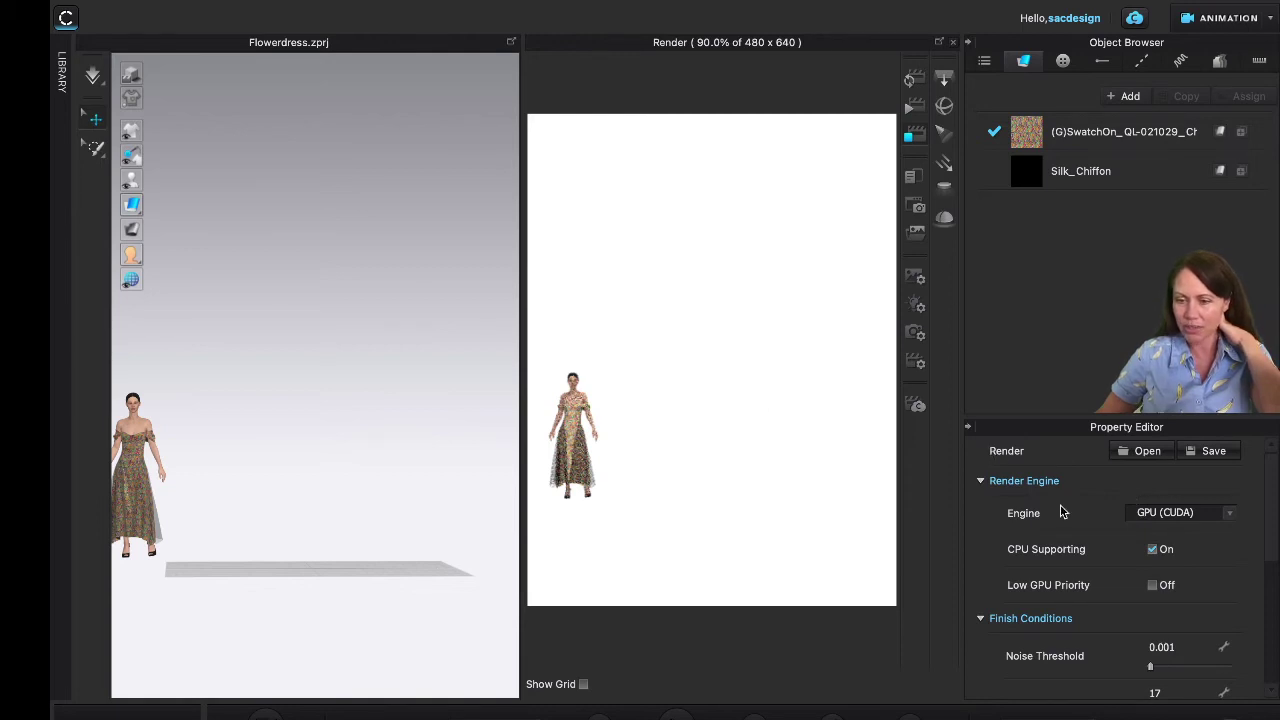
scroll(1062, 512, "down", 5)
scroll(1062, 512, "up", 5)
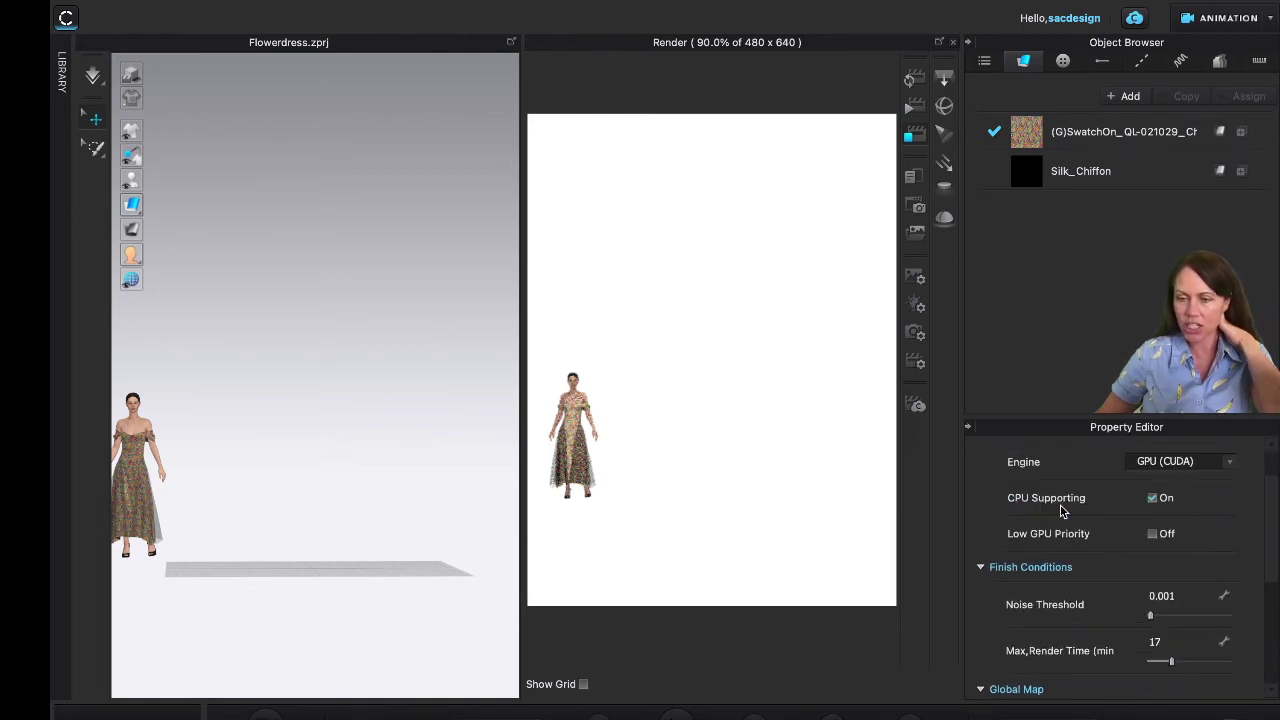
Step: Switch the output orientation to Landscape (640 x 480) and refresh the render
left_click(914, 277)
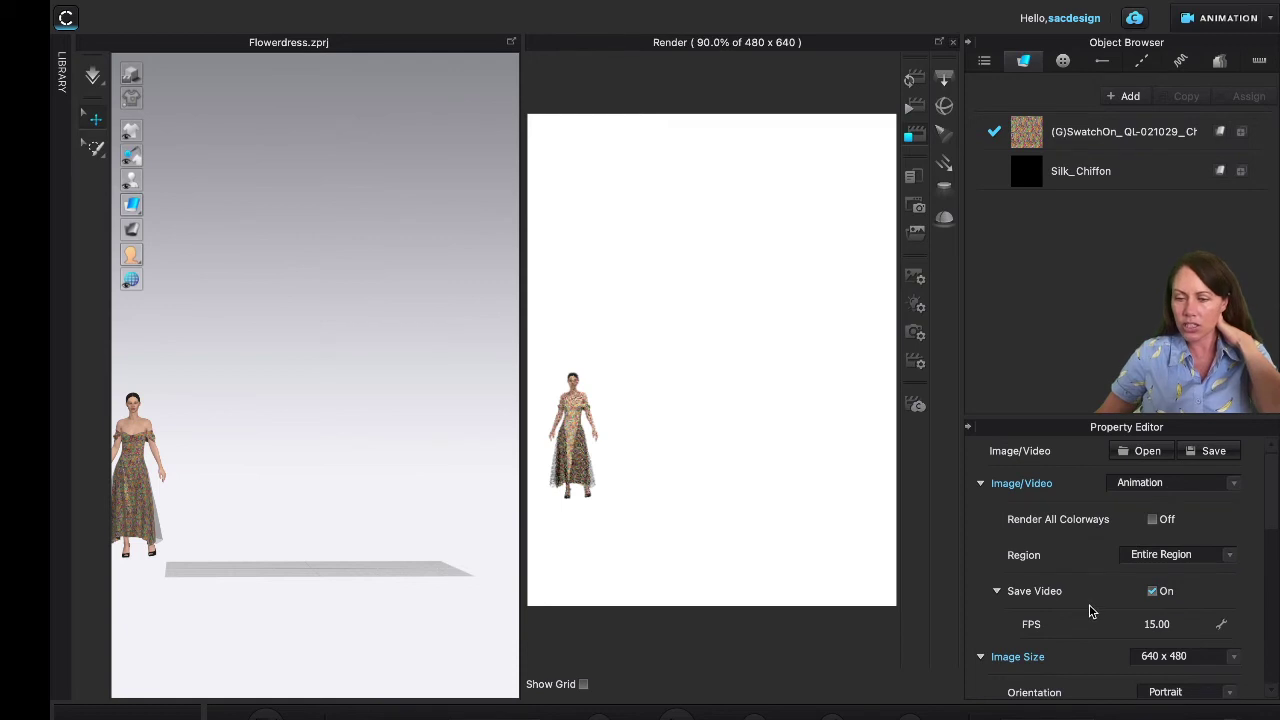
scroll(1090, 610, "down", 2)
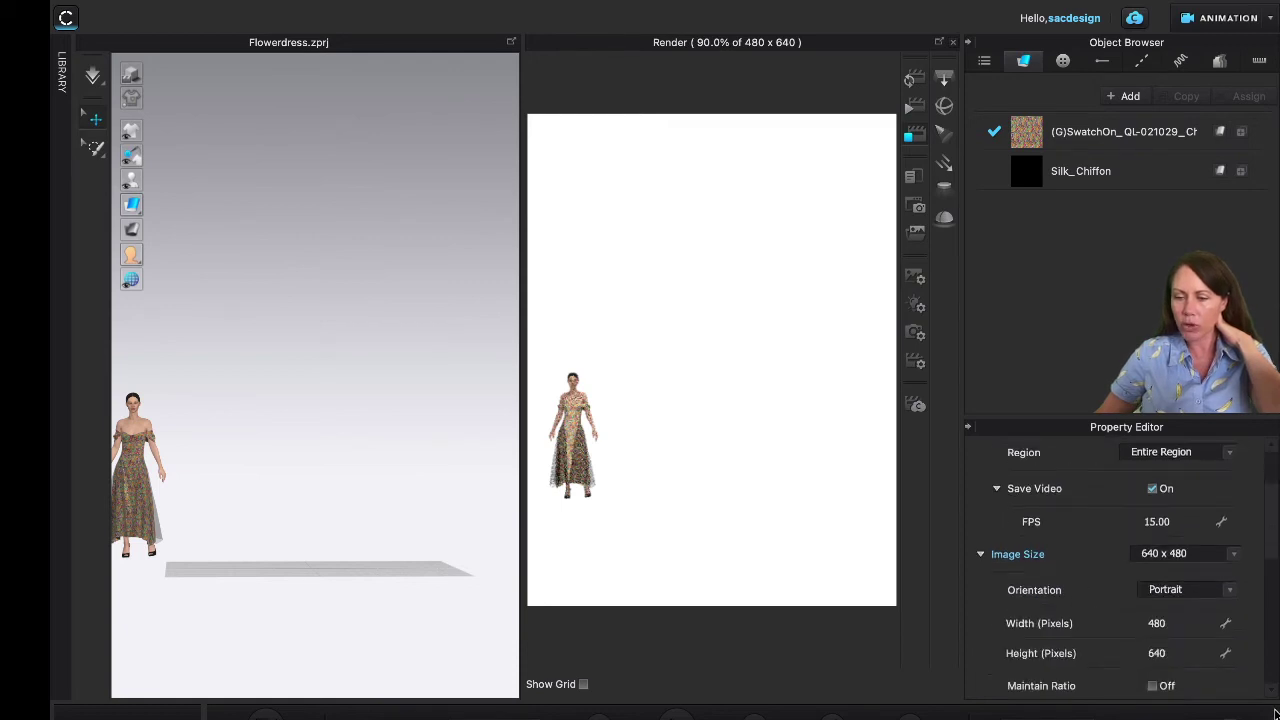
left_click(1229, 591)
left_click(1205, 607)
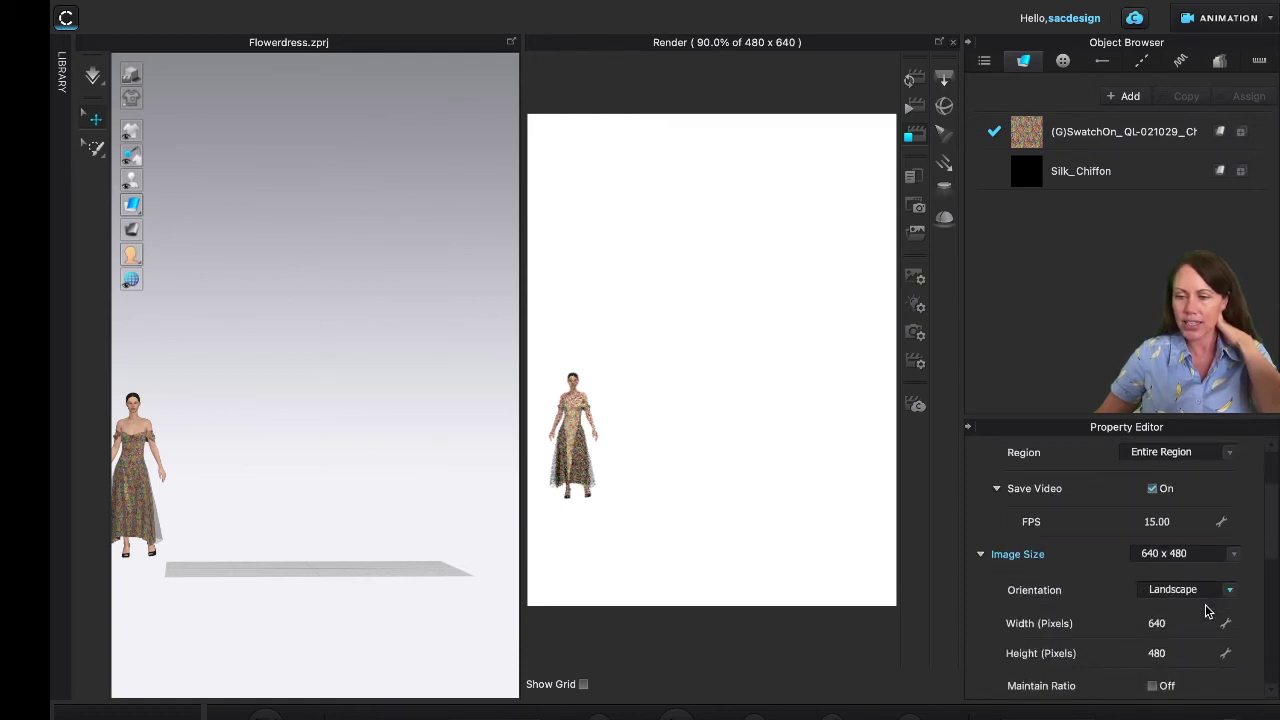
left_click(912, 82)
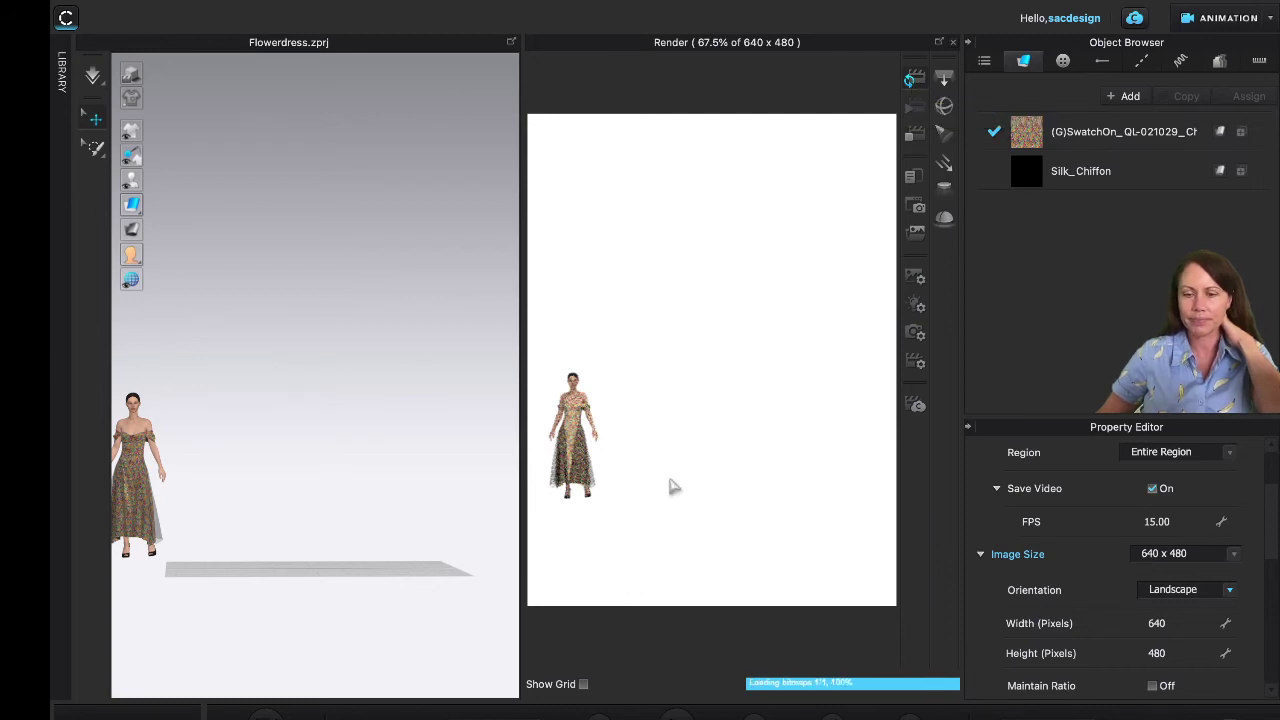
Step: Zoom and pan the 3D view while the landscape preview refreshes
scroll(672, 486, "down", 2)
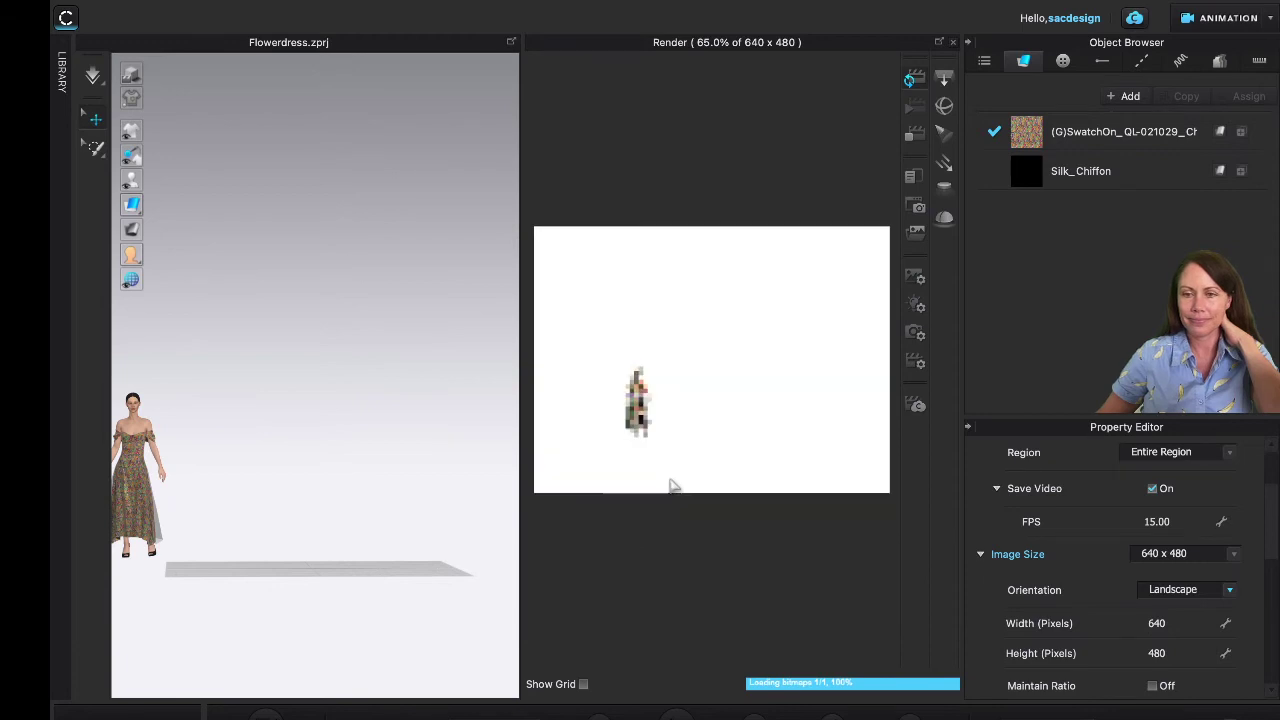
scroll(678, 458, "up", 1)
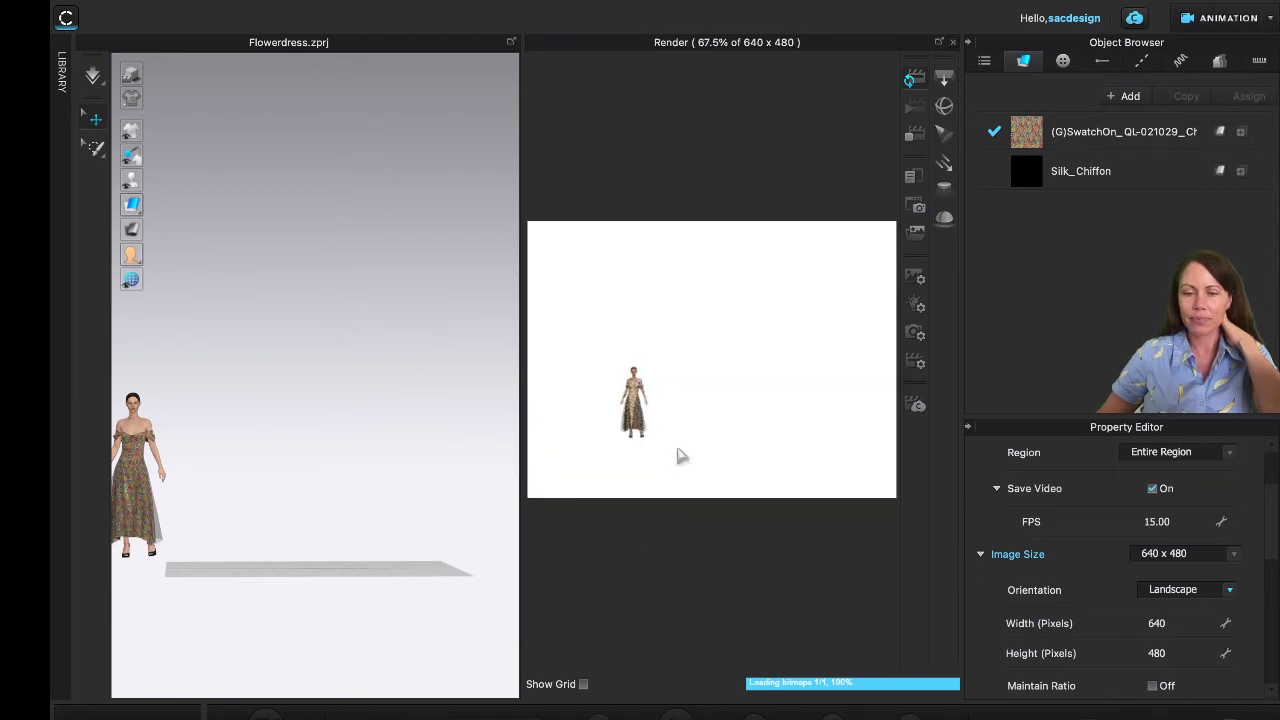
scroll(678, 456, "up", 2)
scroll(678, 456, "down", 2)
scroll(299, 497, "up", 1)
scroll(302, 499, "up", 1)
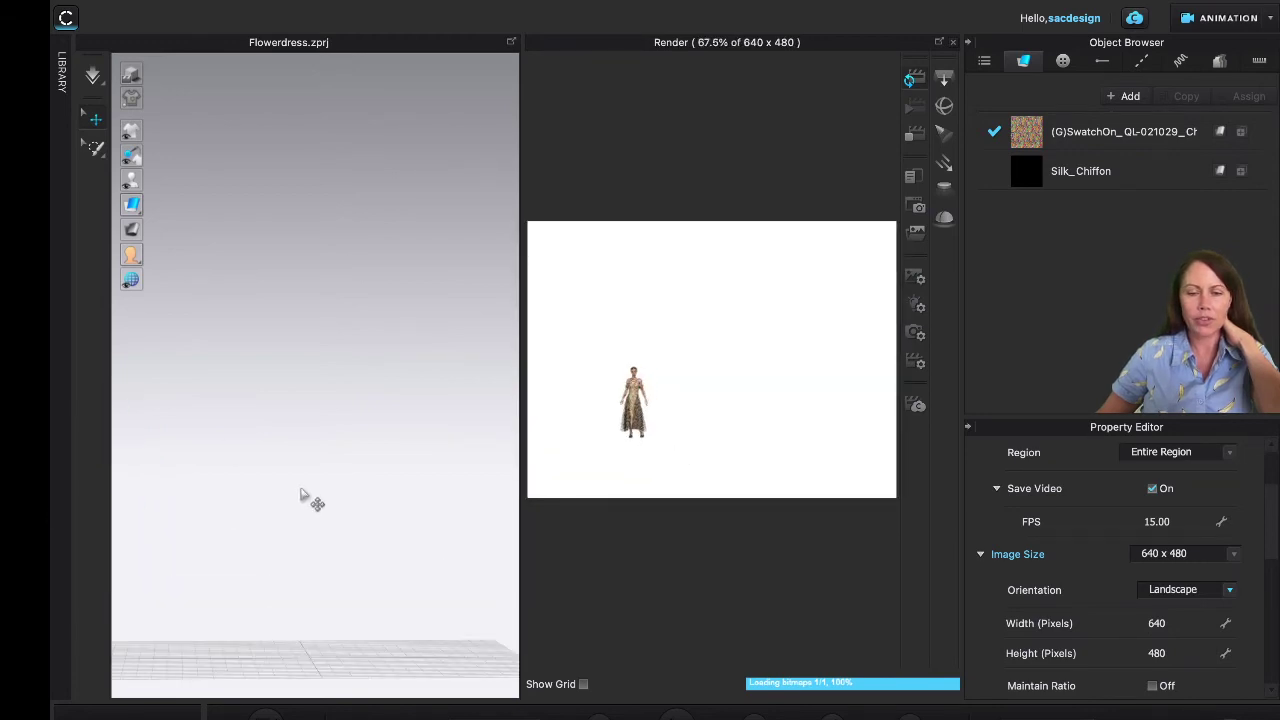
scroll(284, 560, "up", 1)
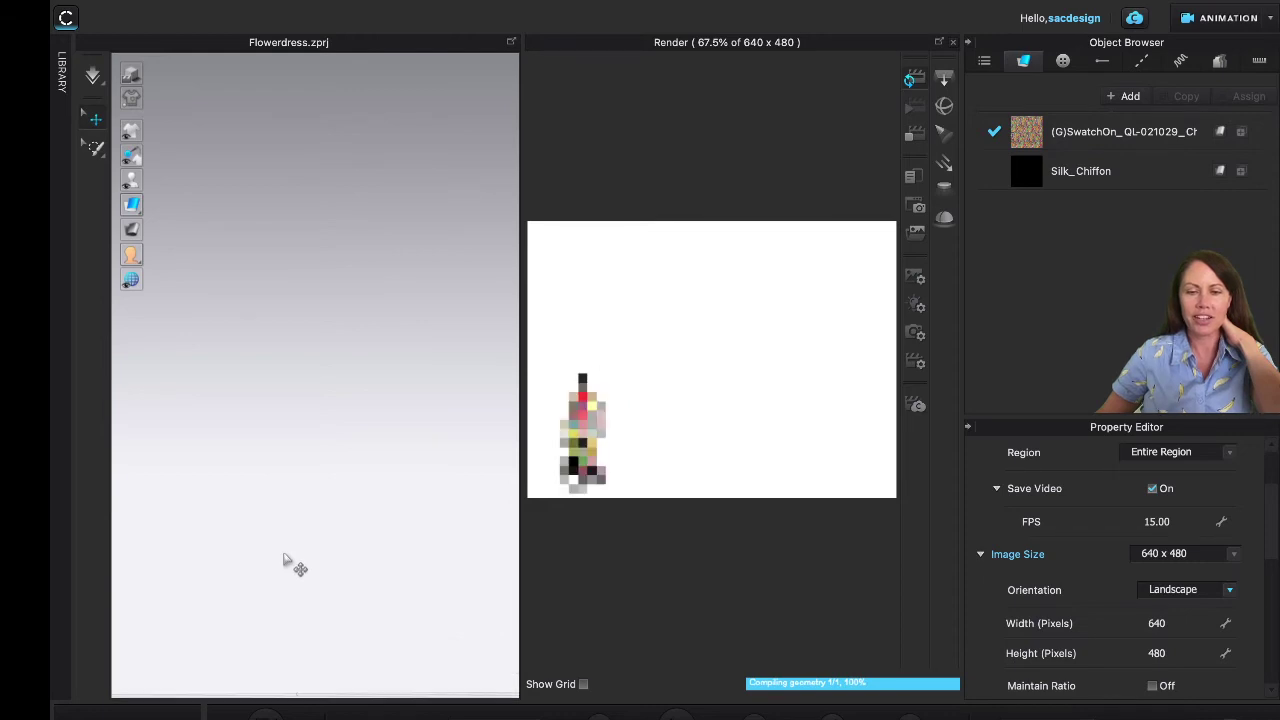
middle_click_drag(291, 563, 312, 494)
scroll(316, 492, "up", 1)
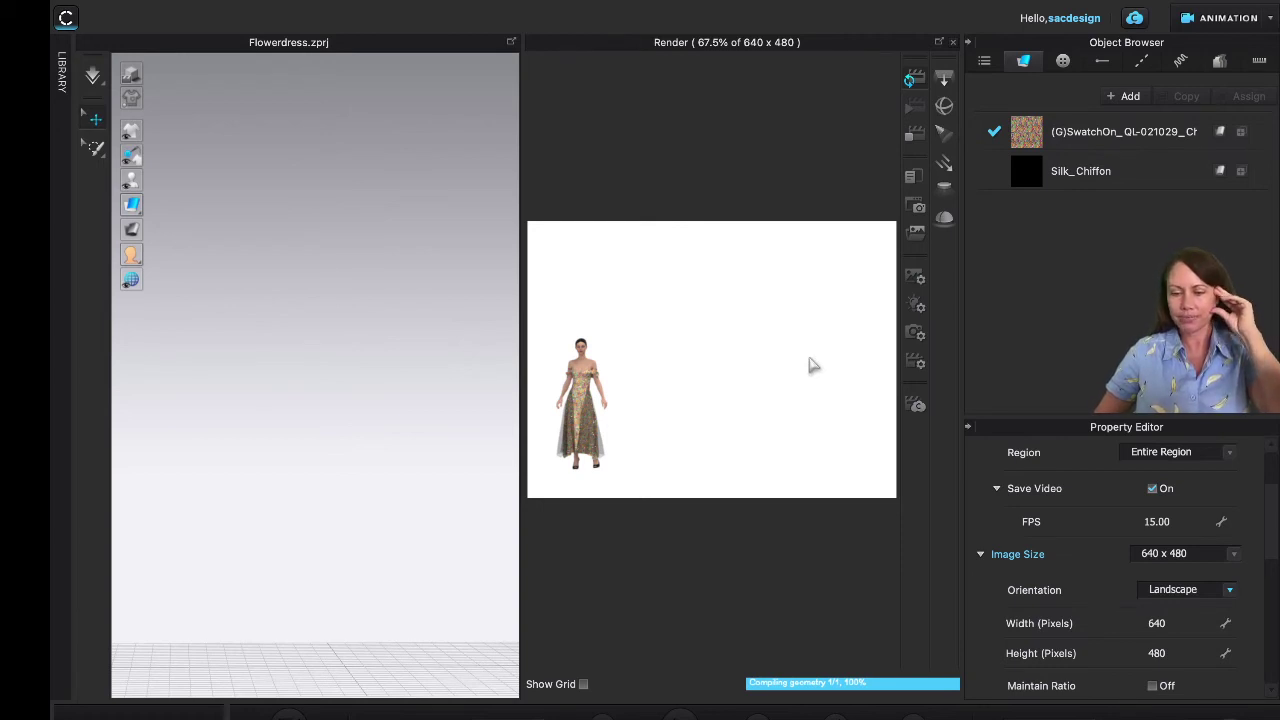
Step: Turn on animation playback in the render and rerun Interactive Render to play the walk
left_click(911, 132)
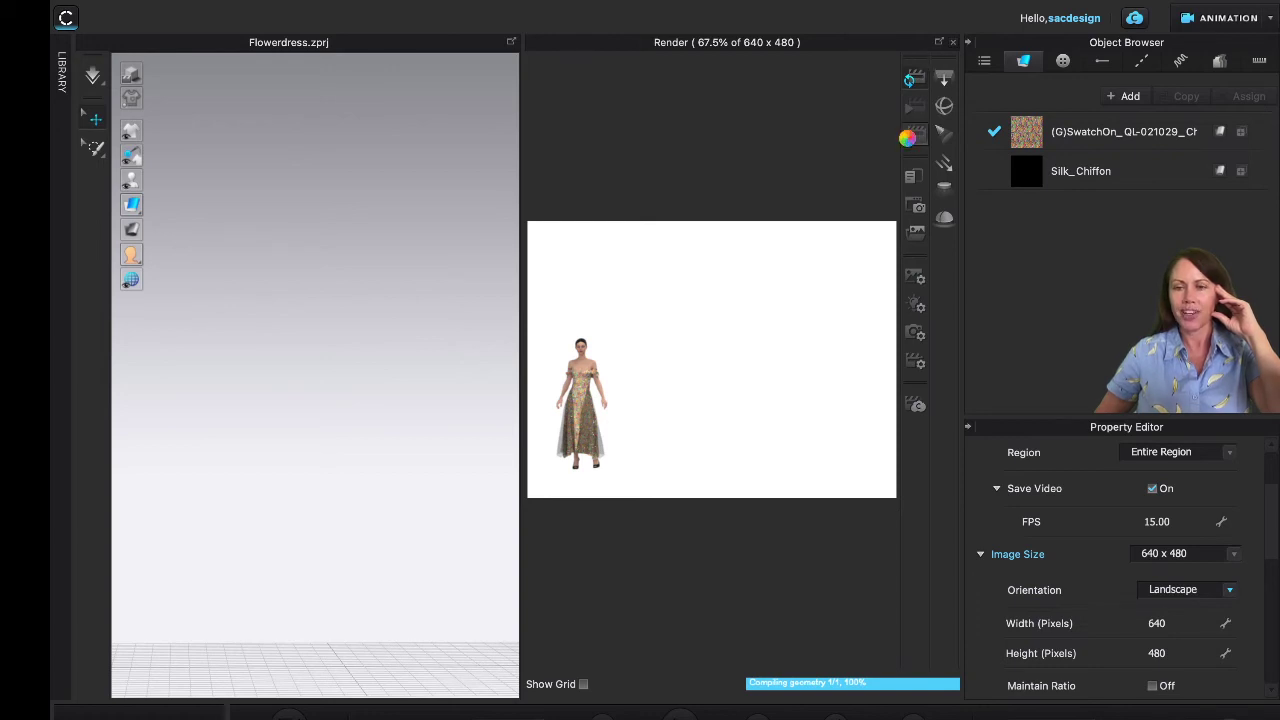
left_click(915, 82)
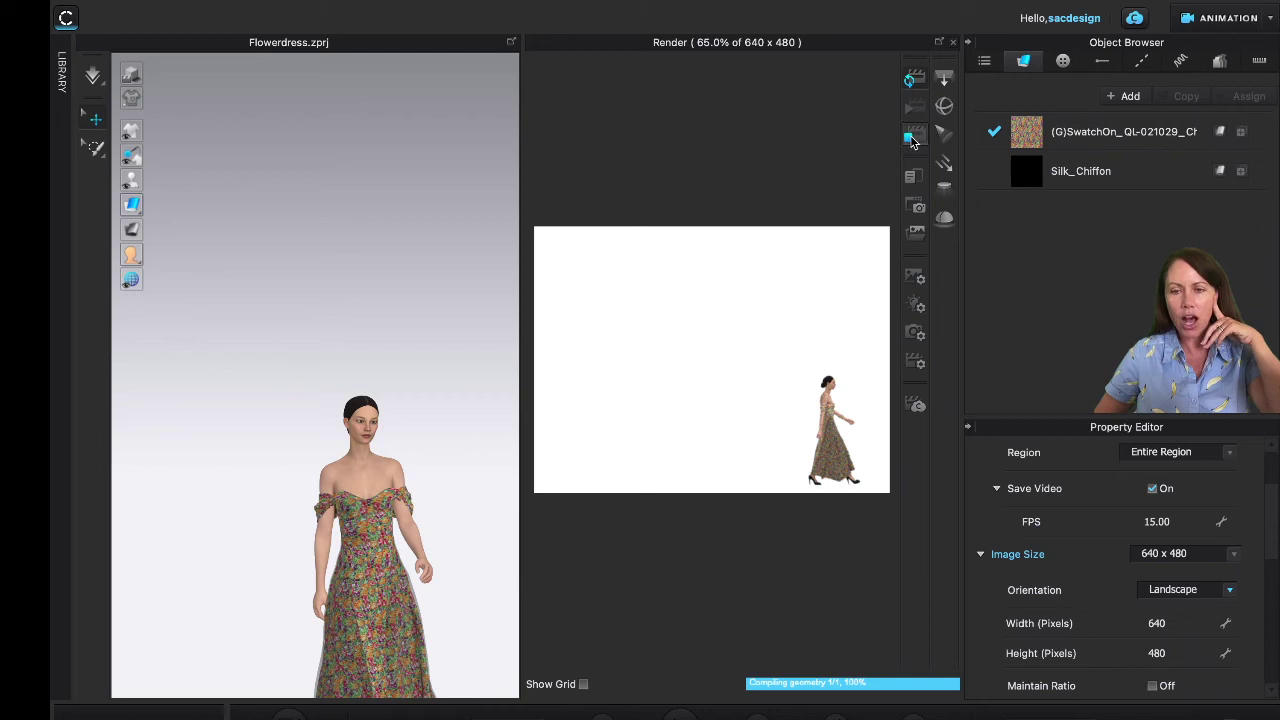
left_click(912, 140)
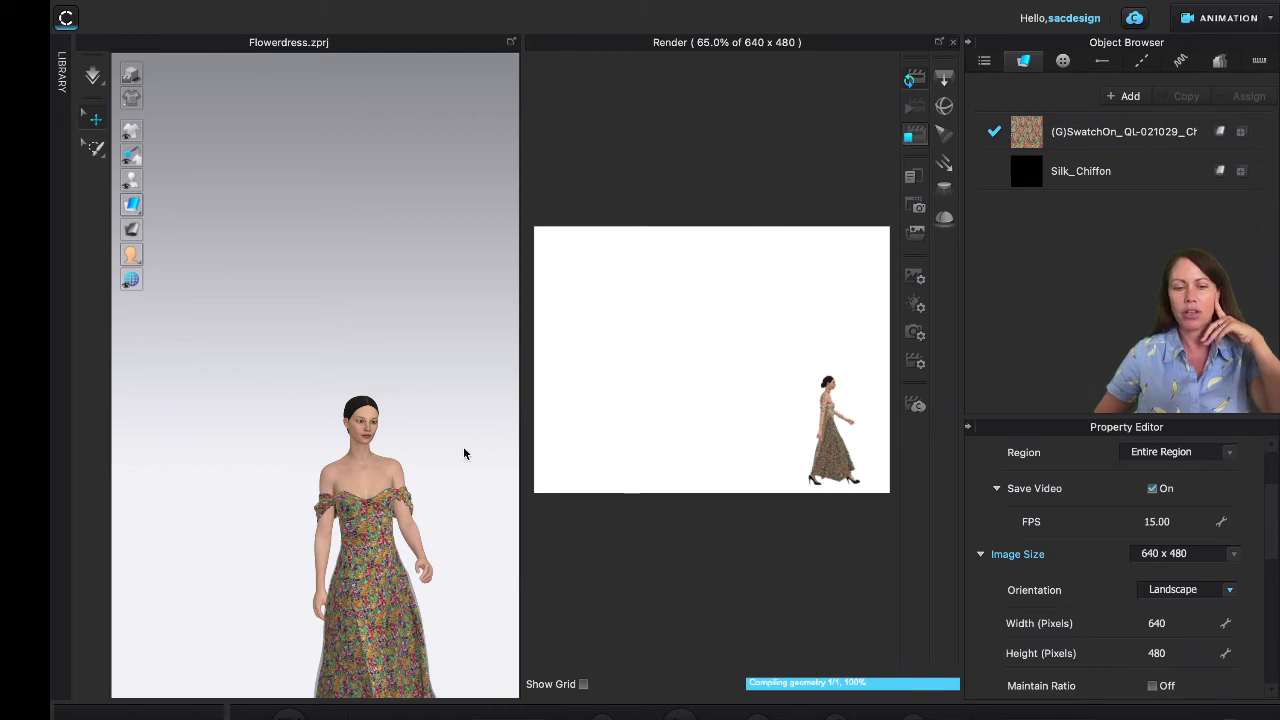
left_click(912, 82)
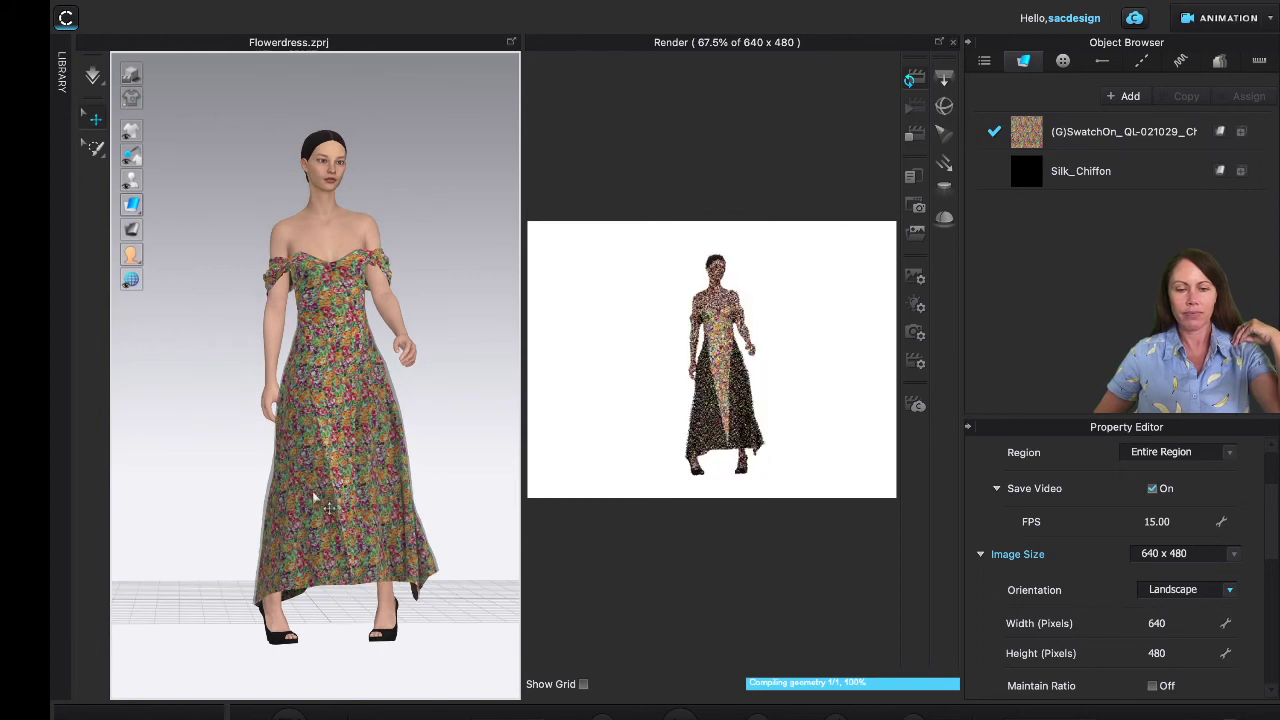
Step: Select the dress's front panel, then rerun Interactive Render so the walk restarts from the left
left_click(313, 515)
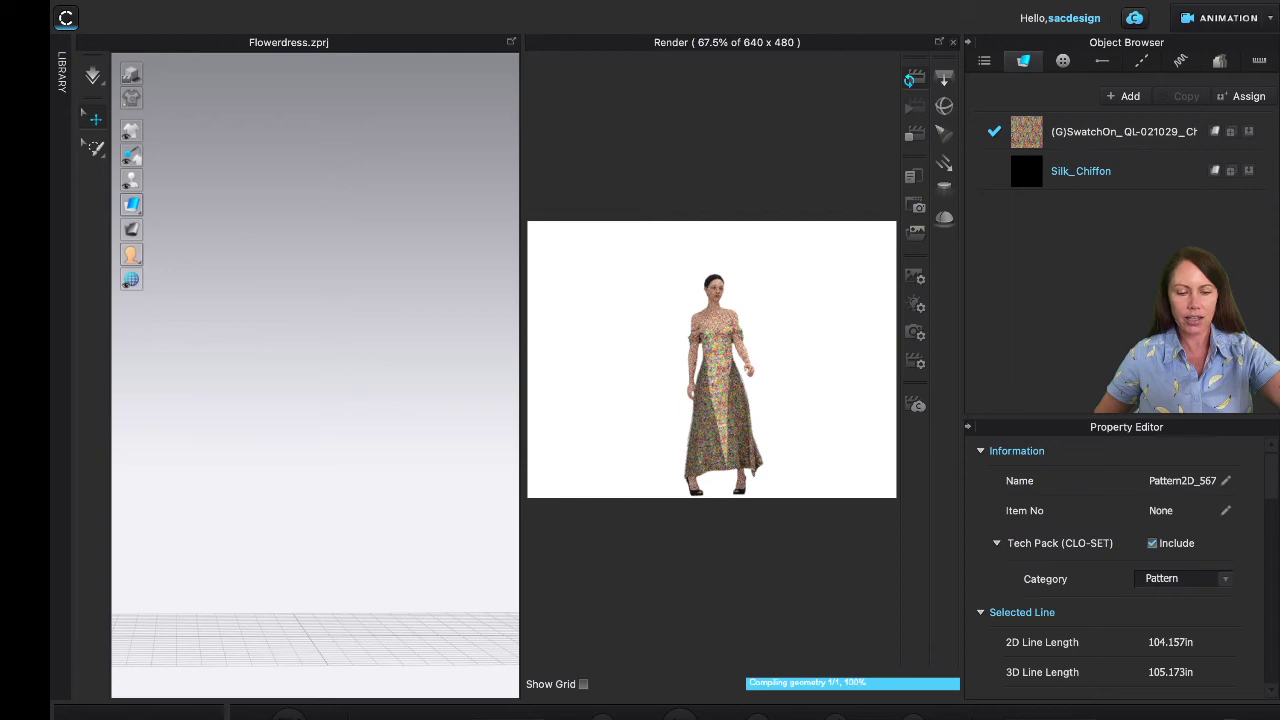
left_click(909, 139)
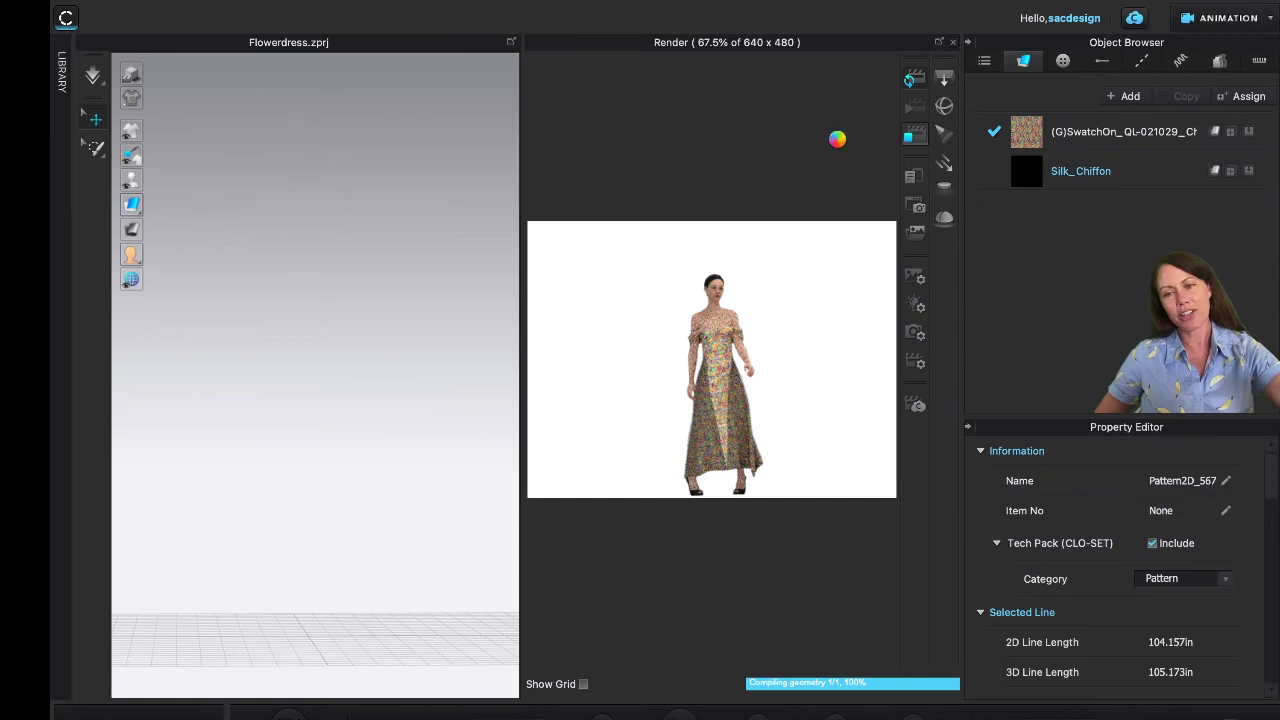
left_click(910, 82)
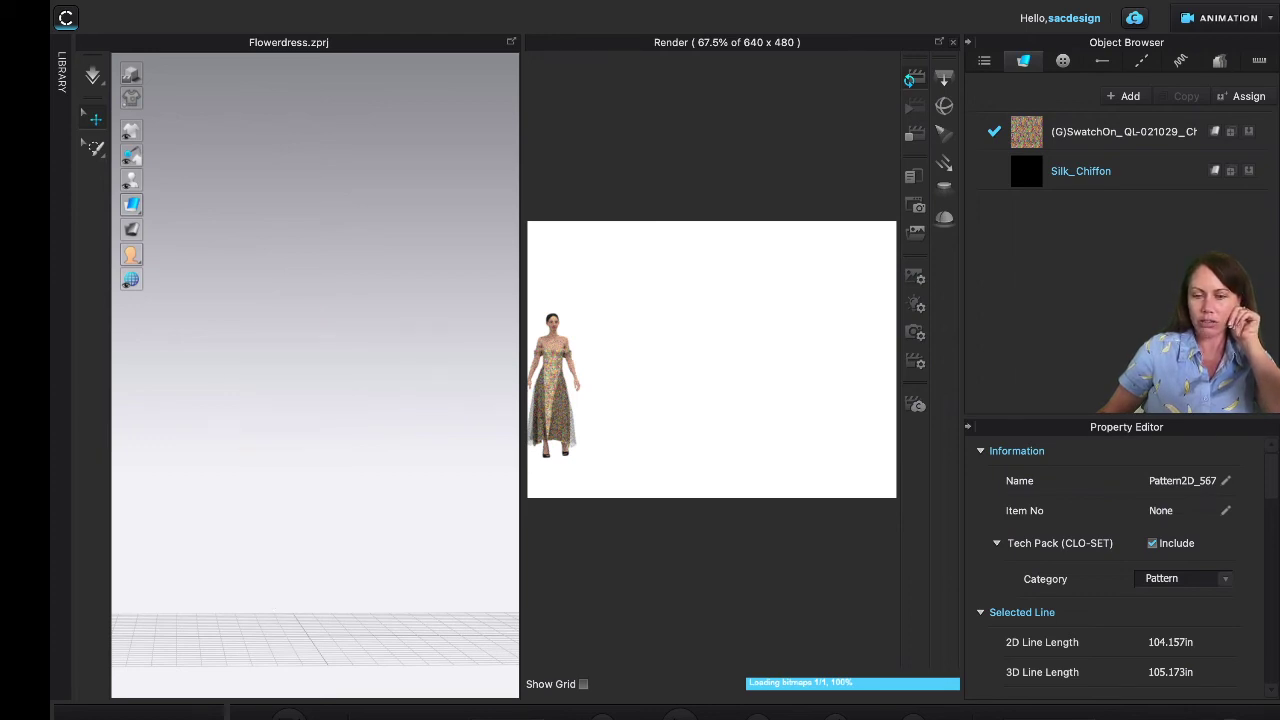
Step: Re-enable animation render and rerun Interactive Render twice to replay the walk from the left edge
left_click(909, 138)
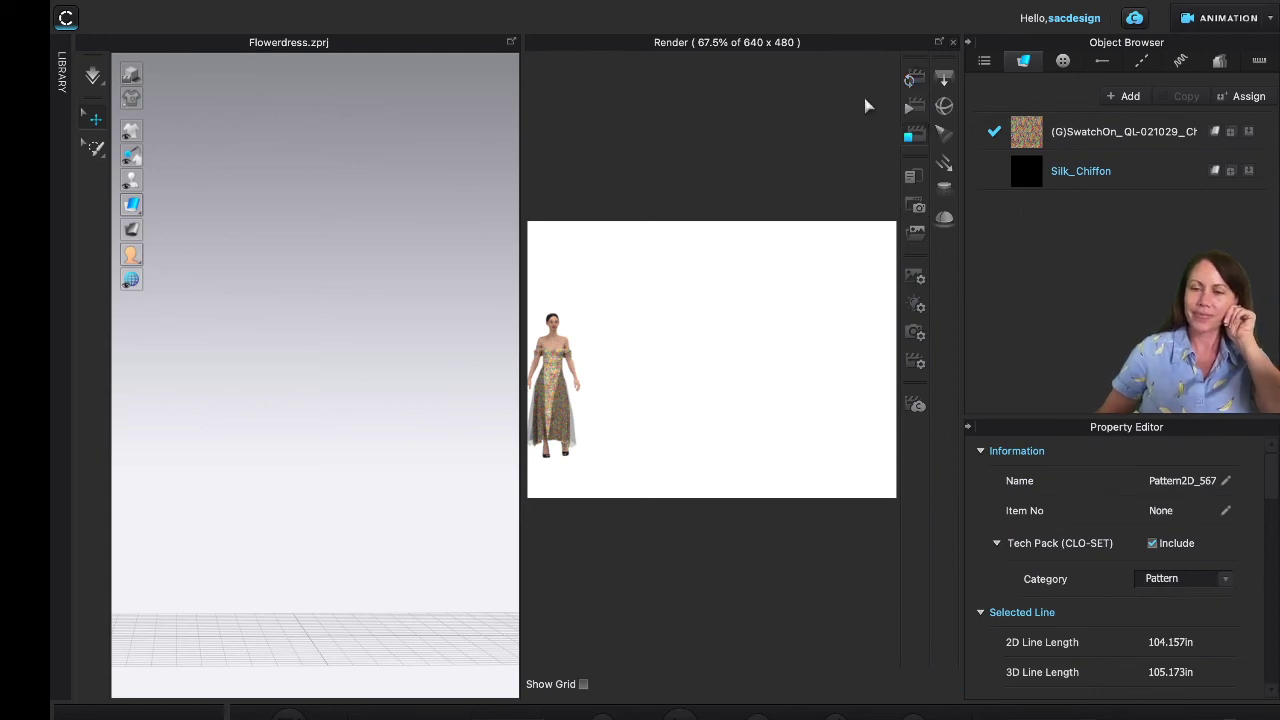
left_click(911, 79)
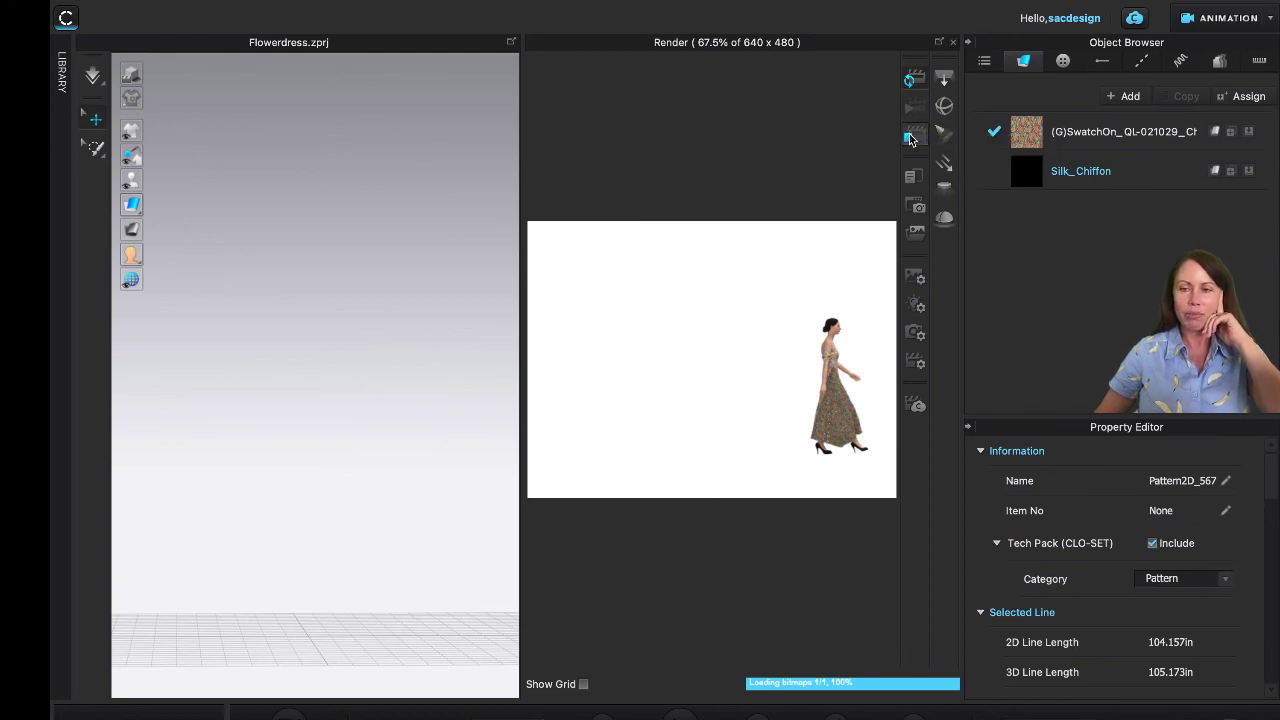
left_click(912, 82)
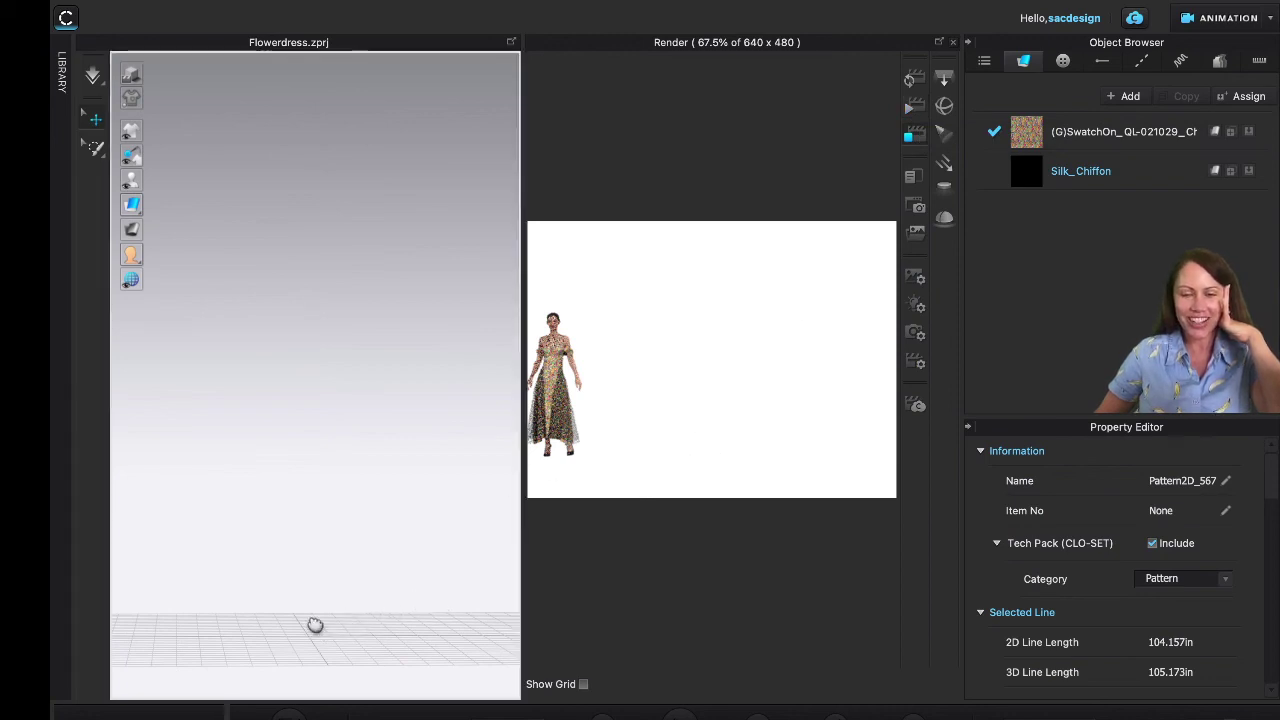
Step: Launch Final Render (Image/Video) to render the 437-frame walking animation
middle_click_drag(314, 623, 314, 654)
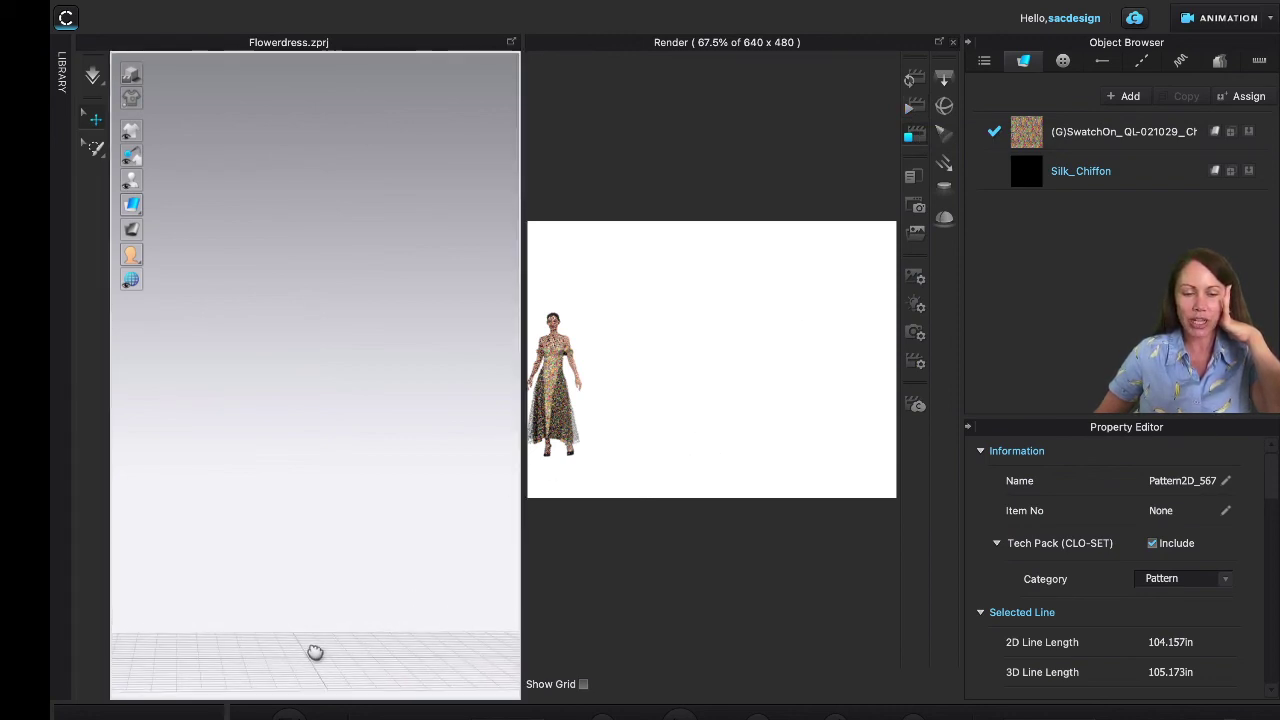
left_click(908, 112)
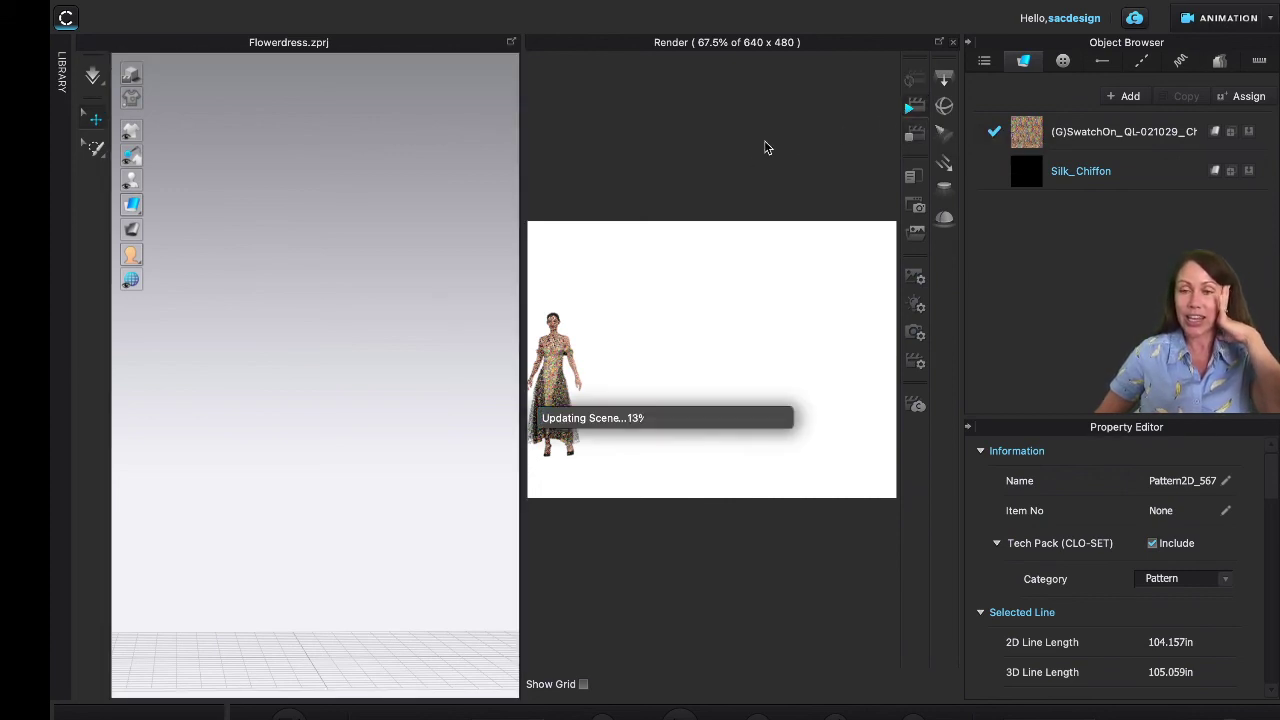